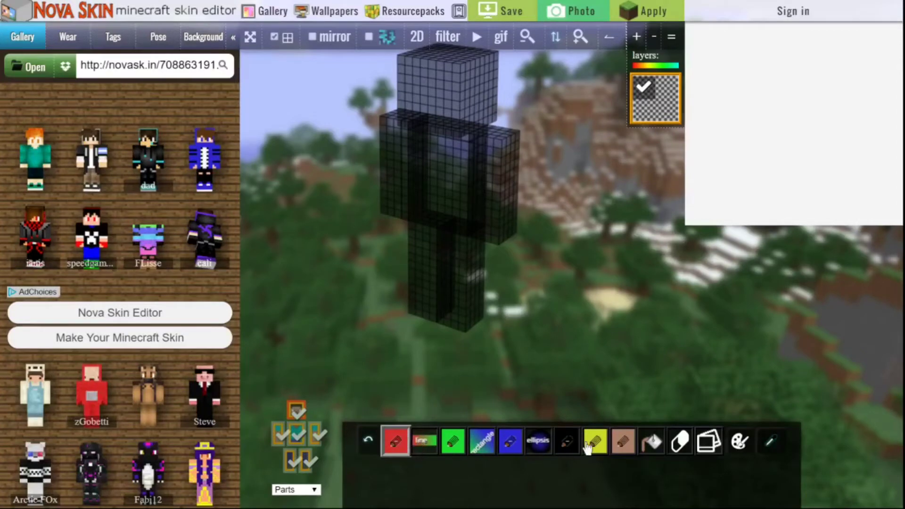
Load the black hoodie skin with cyan headphones, labelled "dad", from the gallery onto the model
click(165, 42)
click(27, 36)
click(71, 38)
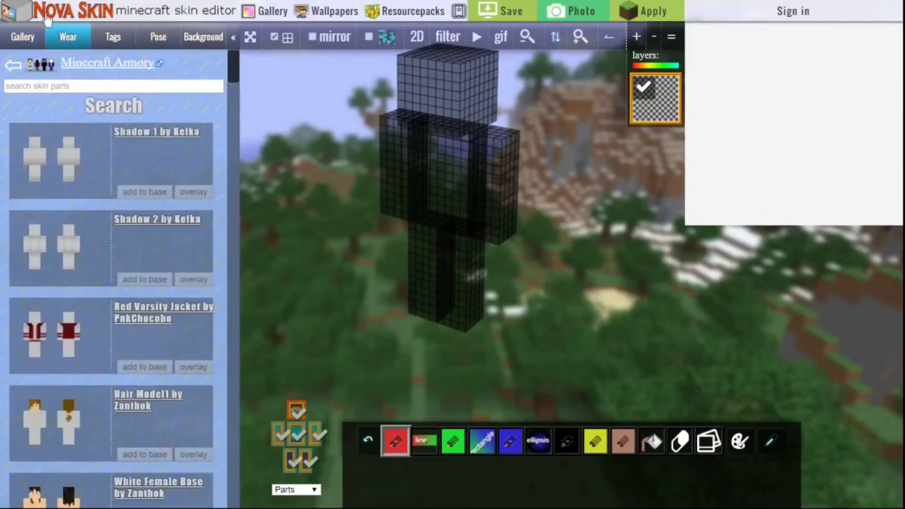
click(24, 37)
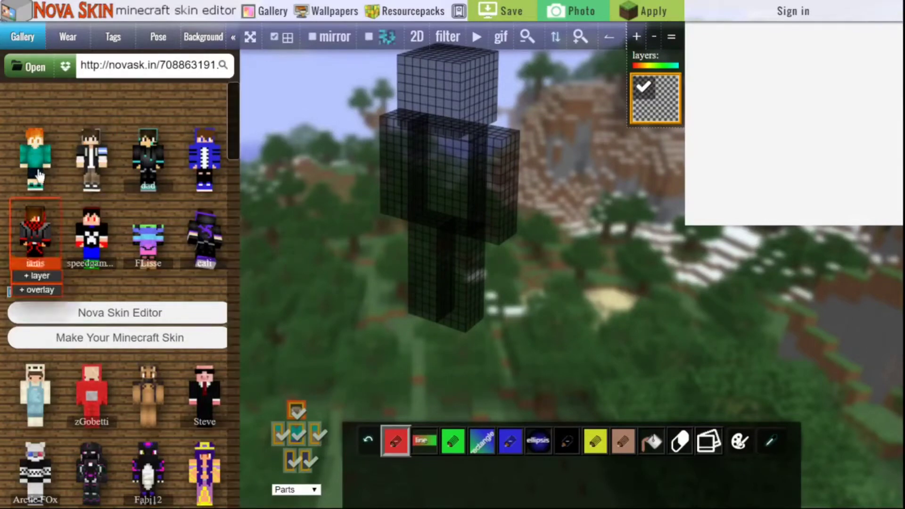
click(150, 167)
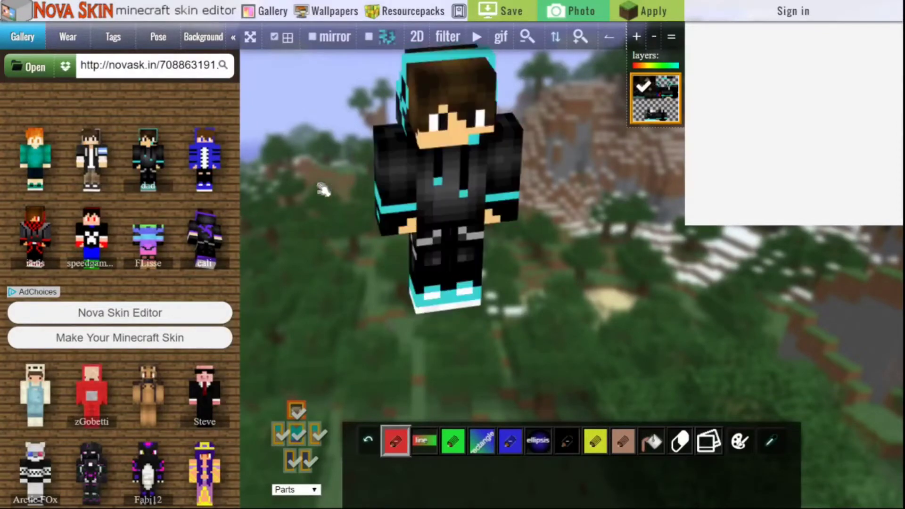
Replace the gallery search text with DerpyPlatypus and load the matching player skin onto the model
click(187, 73)
key(BackSpace)
key(BackSpace)
key(BackSpace)
key(BackSpace)
key(BackSpace)
key(BackSpace)
key(BackSpace)
key(BackSpace)
key(BackSpace)
key(BackSpace)
key(BackSpace)
key(BackSpace)
key(BackSpace)
key(BackSpace)
key(BackSpace)
key(BackSpace)
key(BackSpace)
key(BackSpace)
key(BackSpace)
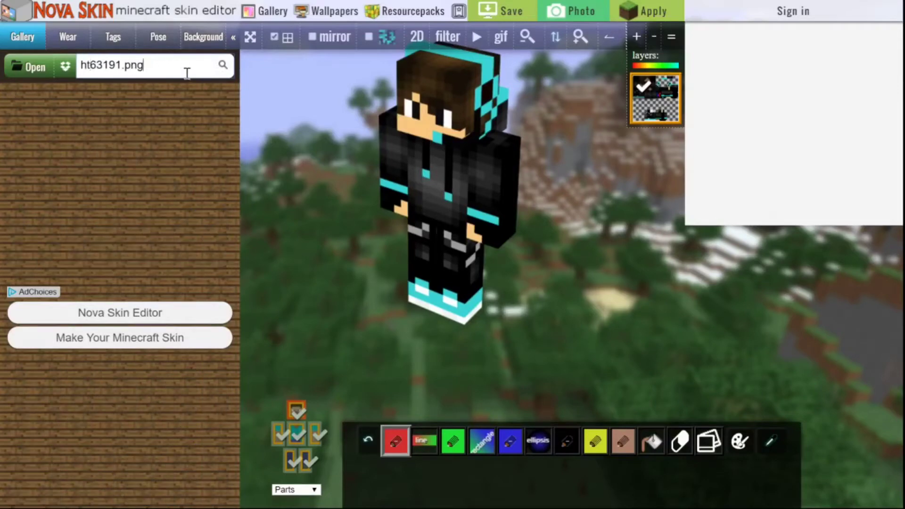
key(BackSpace)
key(BackSpace)
key(BackSpace)
key(BackSpace)
key(BackSpace)
key(BackSpace)
key(BackSpace)
key(BackSpace)
key(BackSpace)
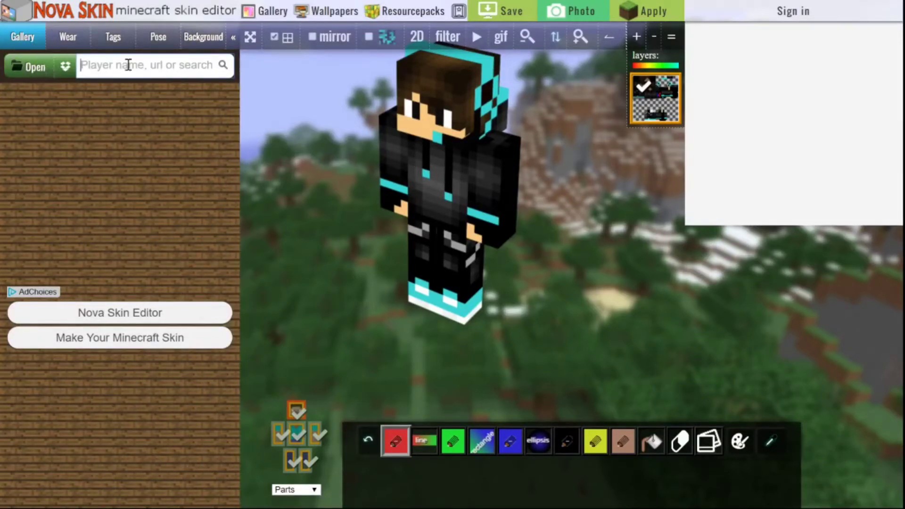
text(D)
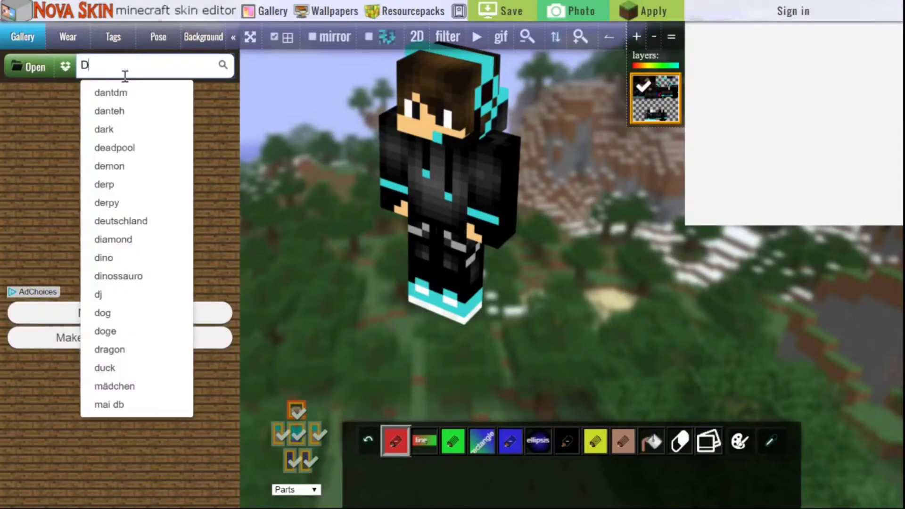
text(ep)
key(BackSpace)
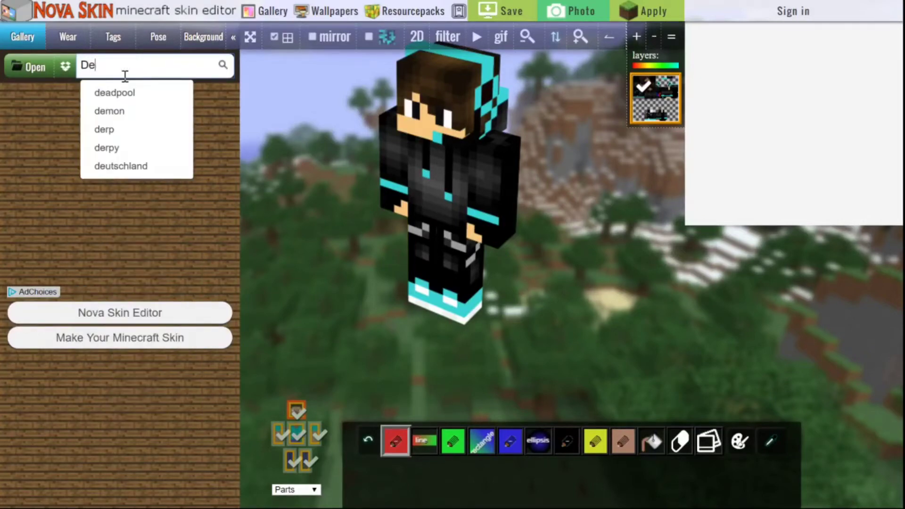
text(rpyPlatypus)
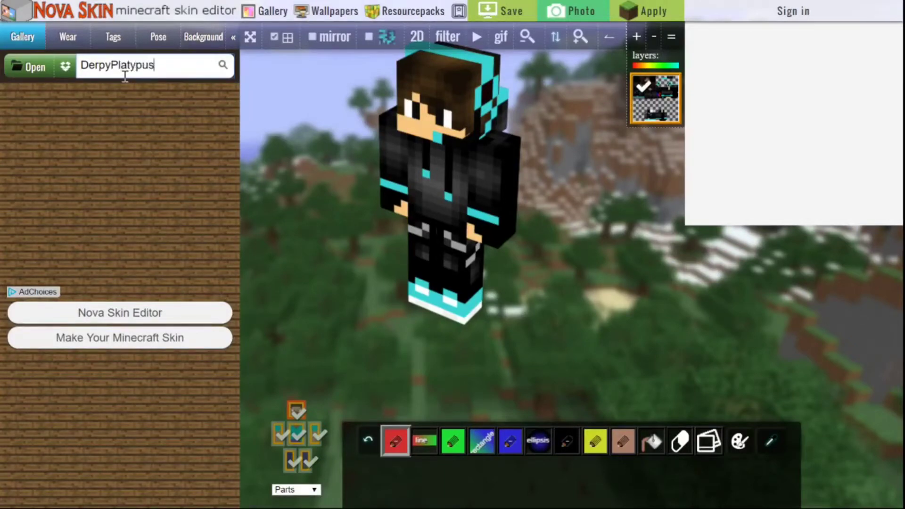
key(Return)
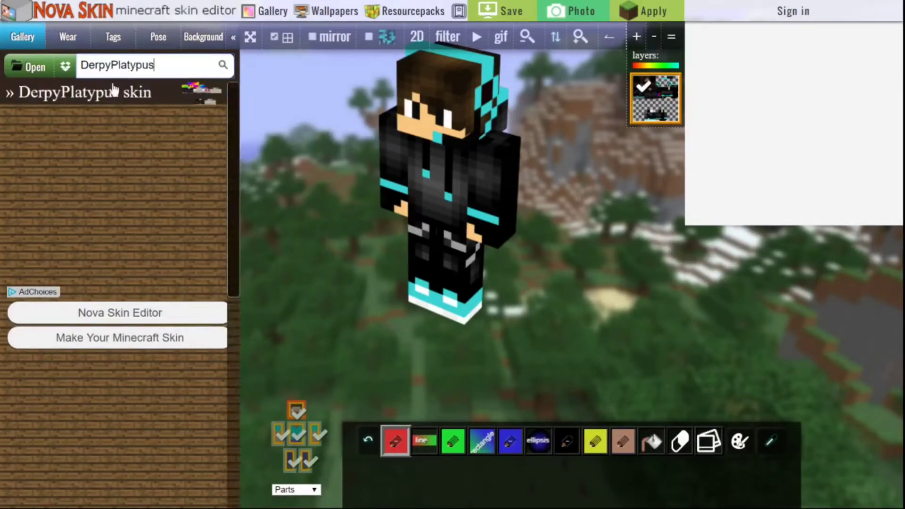
click(158, 93)
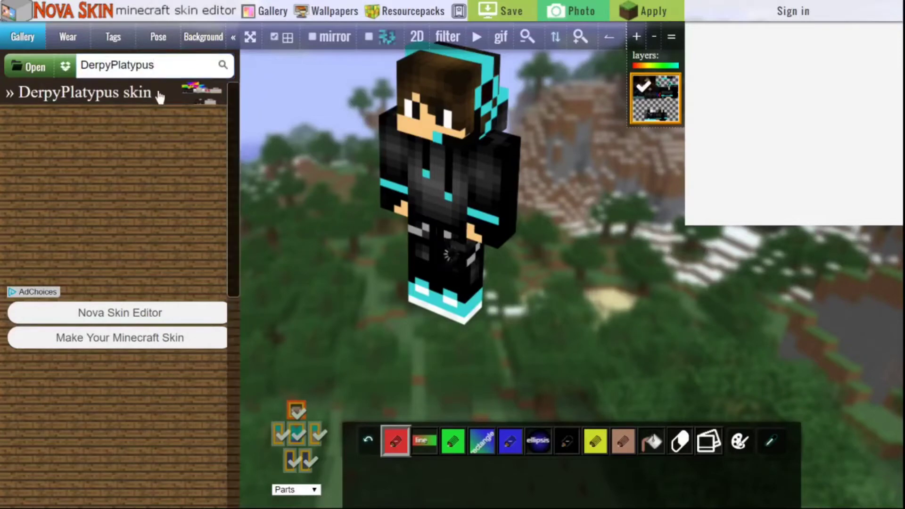
drag(552, 205, 376, 202)
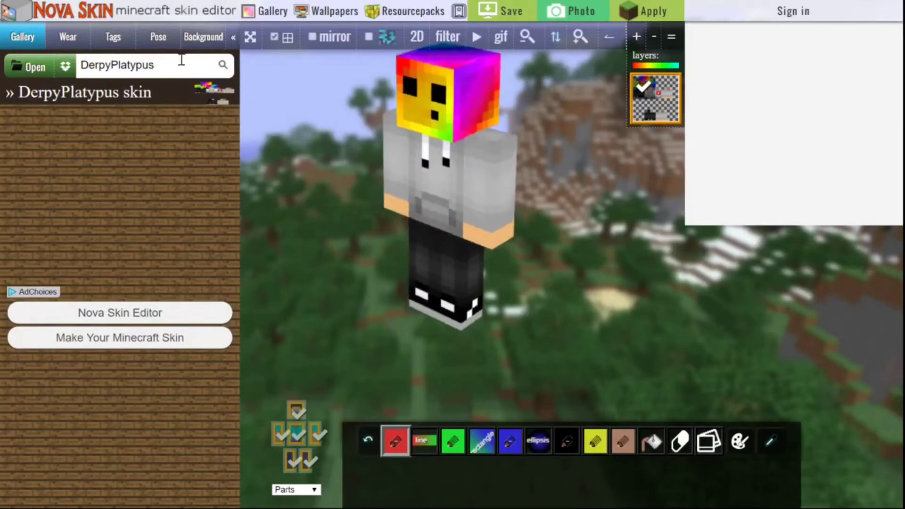
Search the skin gallery for SkyDoesMinecraft
click(194, 70)
key(BackSpace)
key(BackSpace)
key(BackSpace)
key(BackSpace)
key(BackSpace)
key(BackSpace)
key(BackSpace)
key(BackSpace)
key(BackSpace)
key(BackSpace)
key(BackSpace)
key(BackSpace)
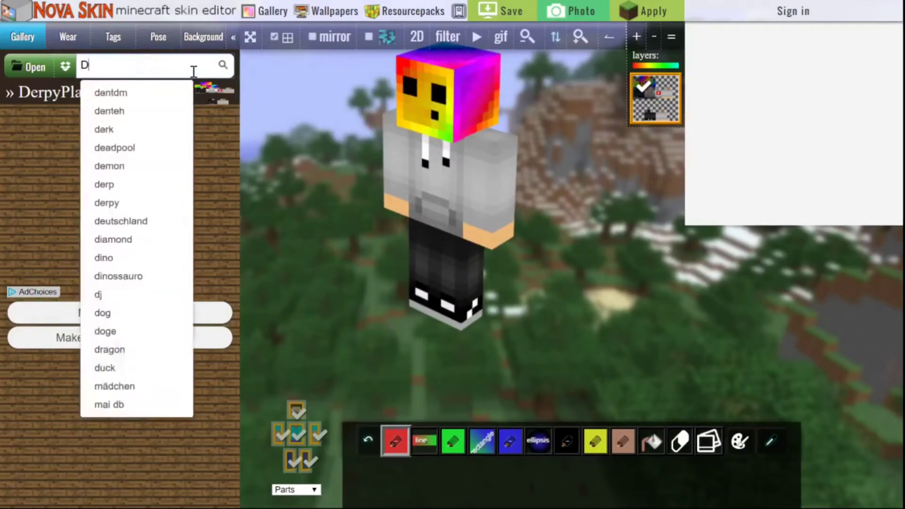
text(S)
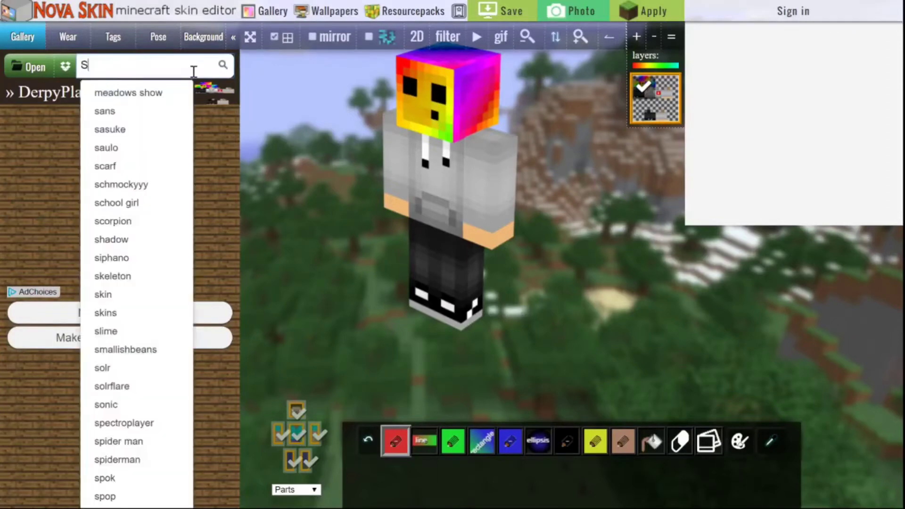
text(k)
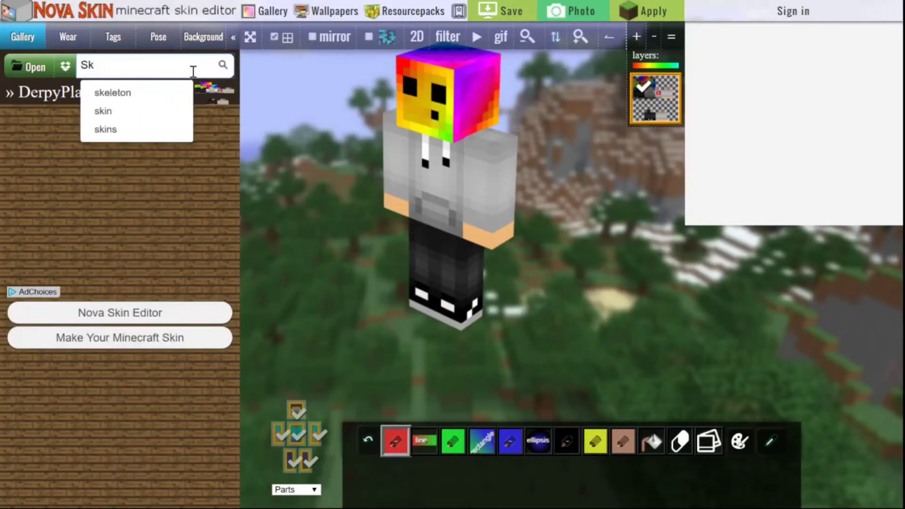
text(y)
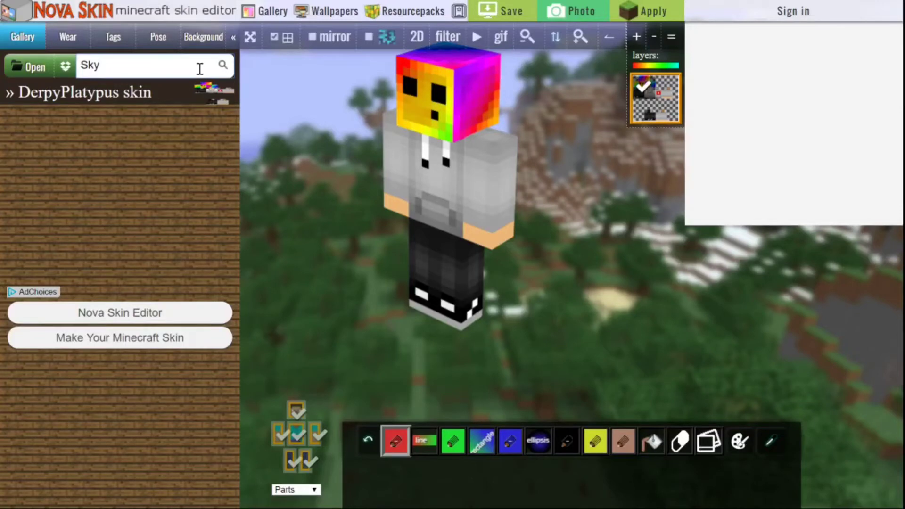
text(DoesMinecraft)
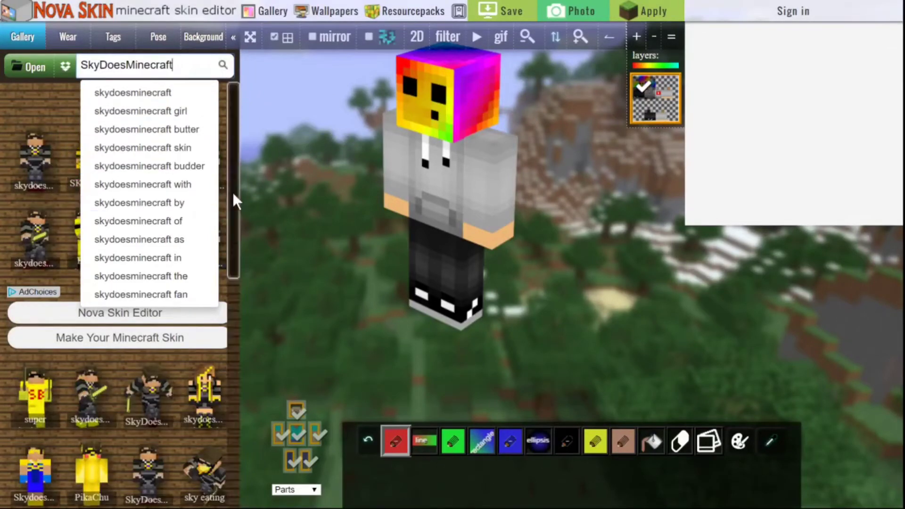
drag(233, 194, 231, 221)
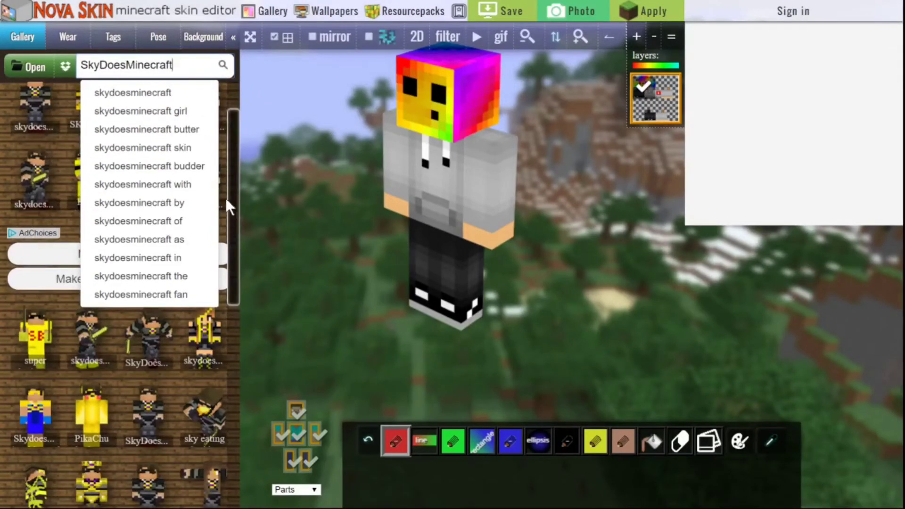
scroll(233, 95, up, 1)
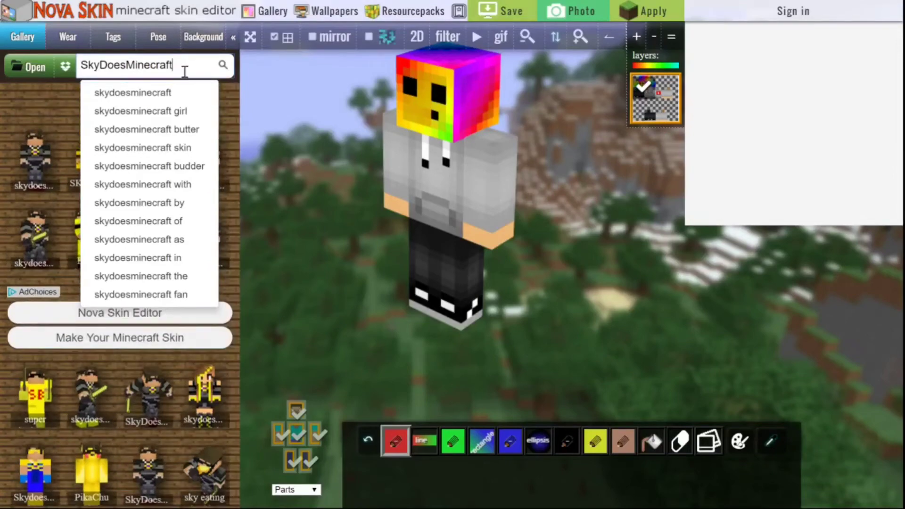
click(36, 108)
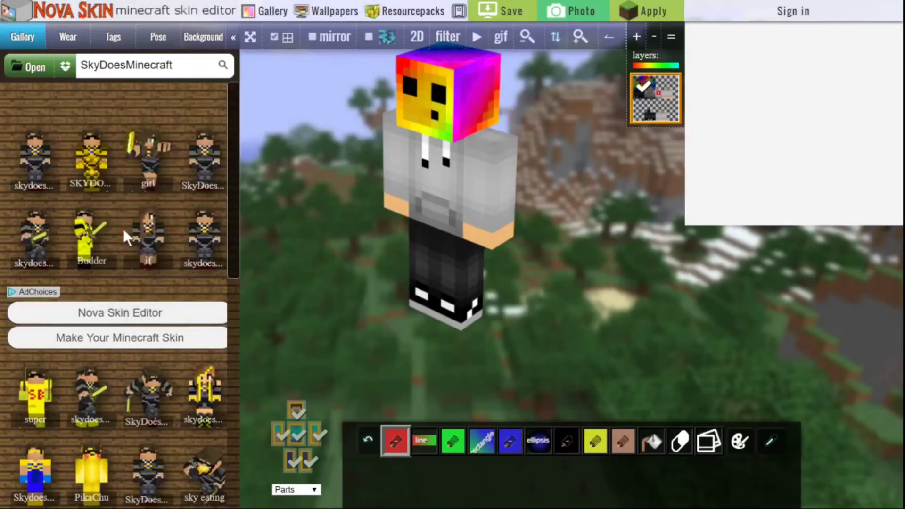
Load the first SkyDoesMinecraft skin from the gallery results onto the model
scroll(124, 230, down, 4)
scroll(123, 230, up, 3)
scroll(123, 230, down, 1)
scroll(124, 229, up, 2)
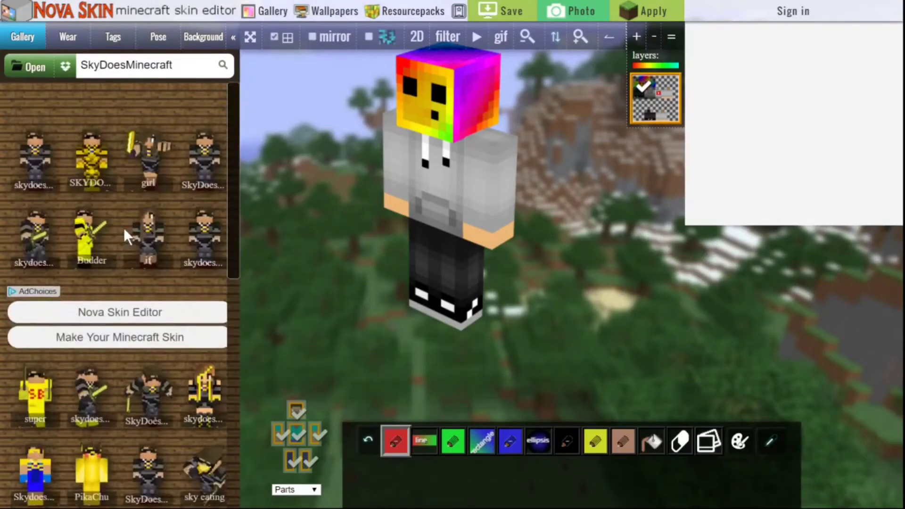
mouse_move(189, 146)
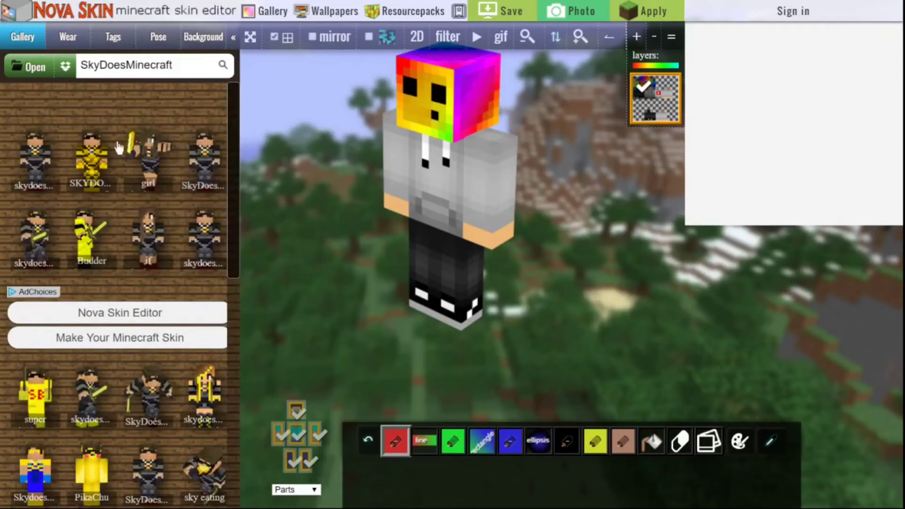
click(50, 152)
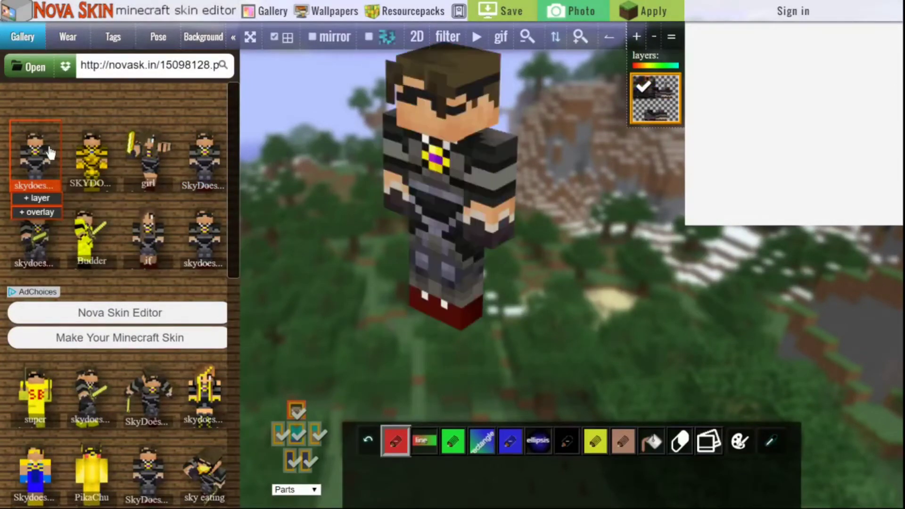
drag(545, 253, 352, 255)
drag(525, 251, 296, 231)
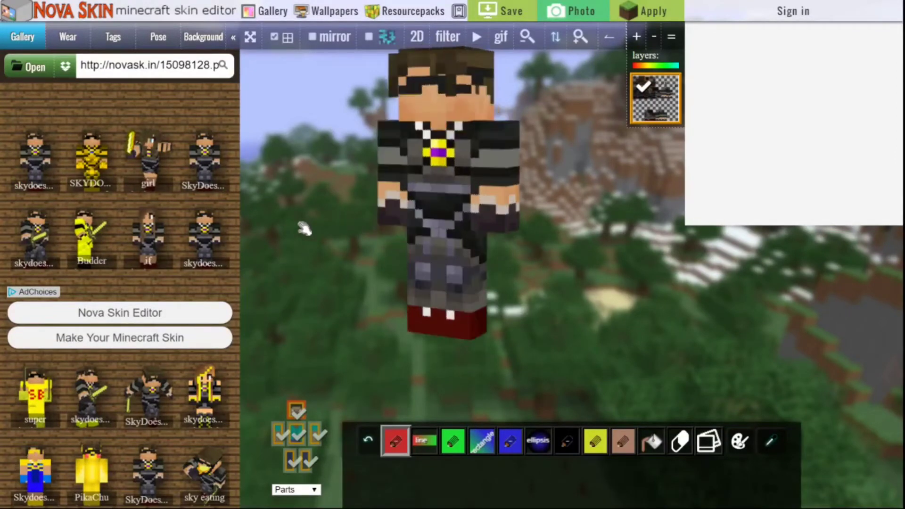
Search the wearable skin parts for Diamond
click(71, 43)
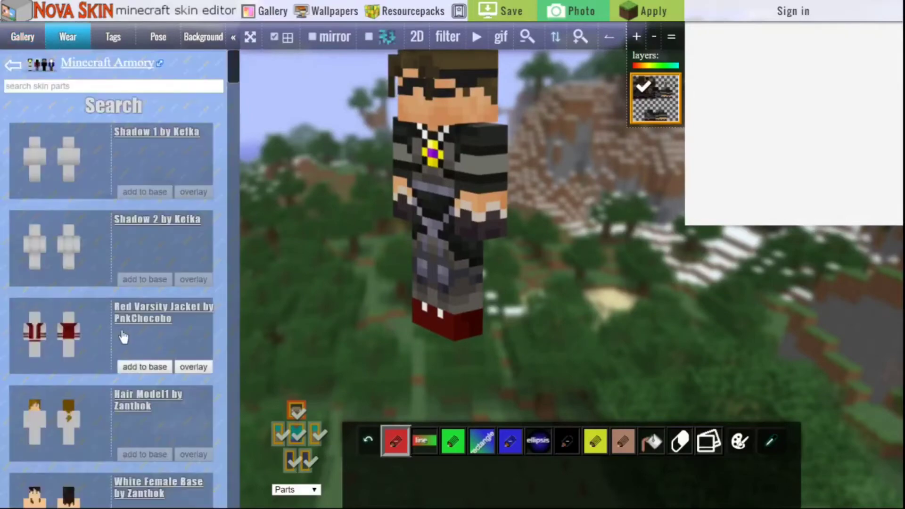
scroll(123, 337, down, 5)
scroll(123, 335, up, 5)
scroll(116, 326, down, 5)
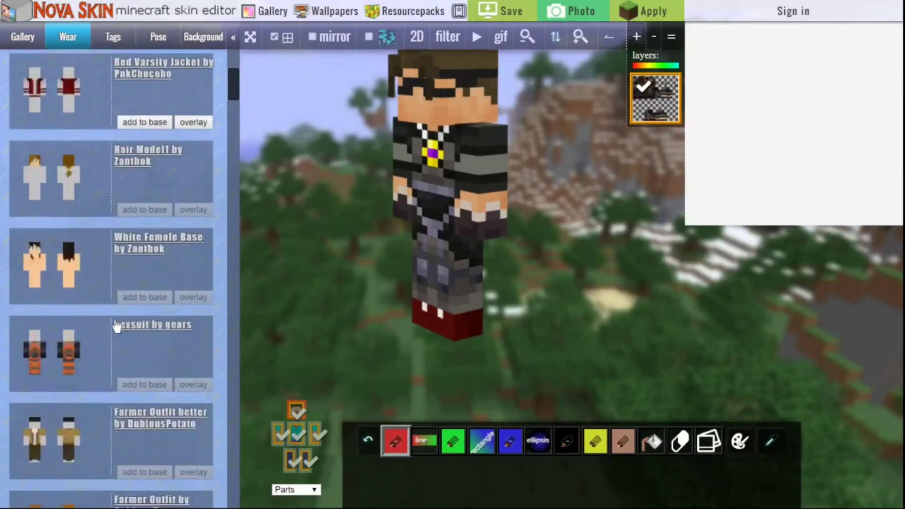
scroll(117, 325, down, 2)
scroll(110, 311, up, 6)
click(50, 87)
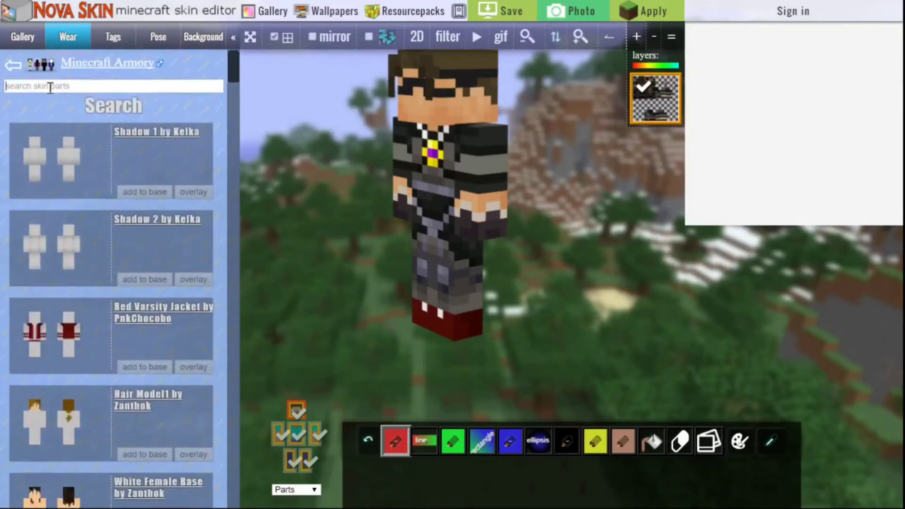
text(Dia)
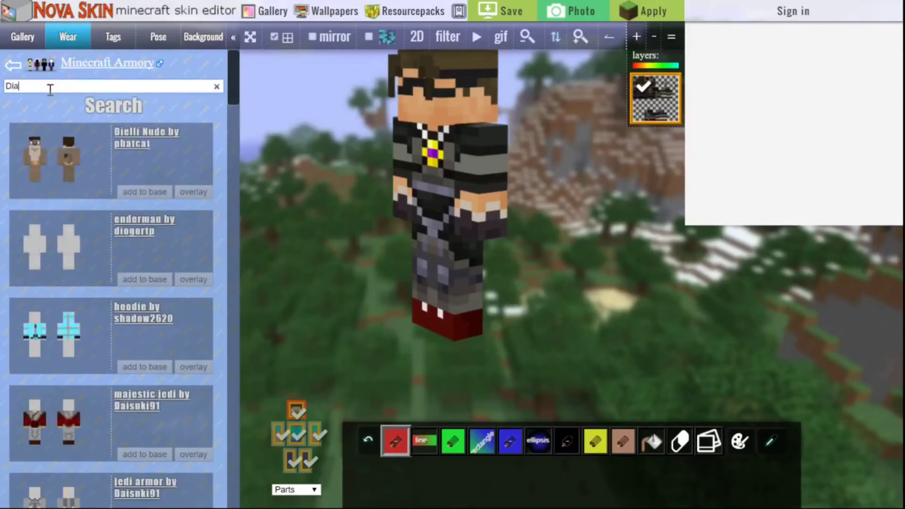
text(mond )
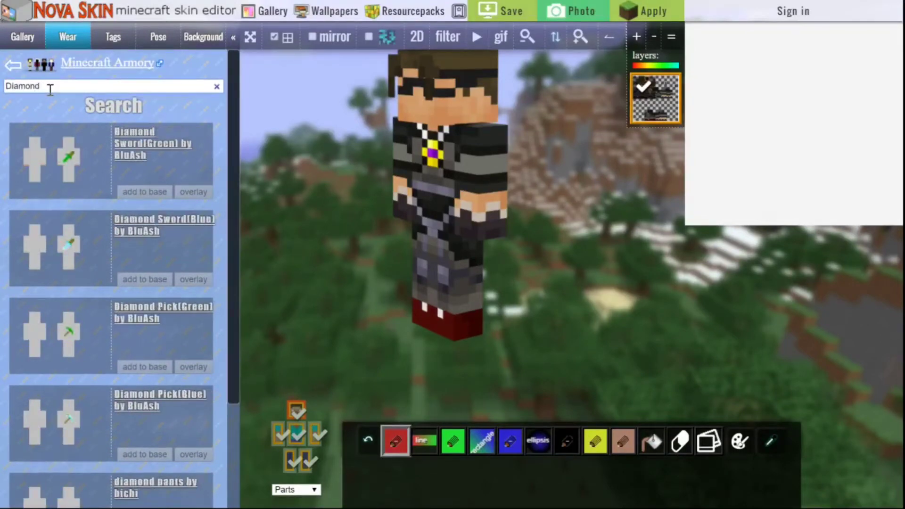
text(Ar)
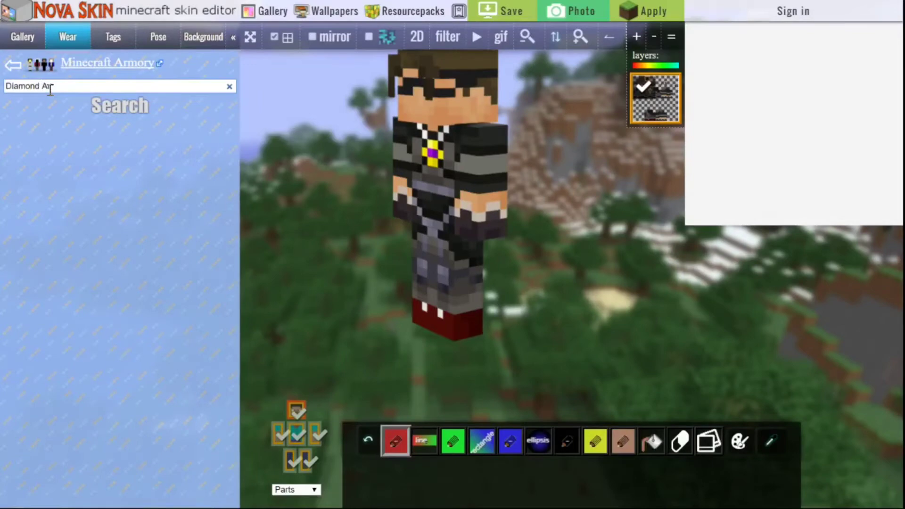
text(che)
key(BackSpace)
key(BackSpace)
key(BackSpace)
key(BackSpace)
key(BackSpace)
key(BackSpace)
key(BackSpace)
key(BackSpace)
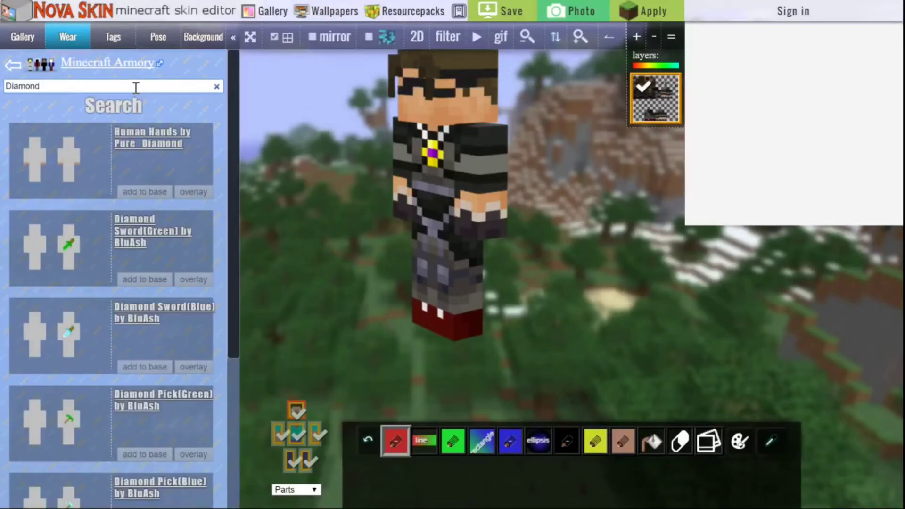
Add the Diamond Top part to the skin as a new layer over the base skin
scroll(91, 297, down, 5)
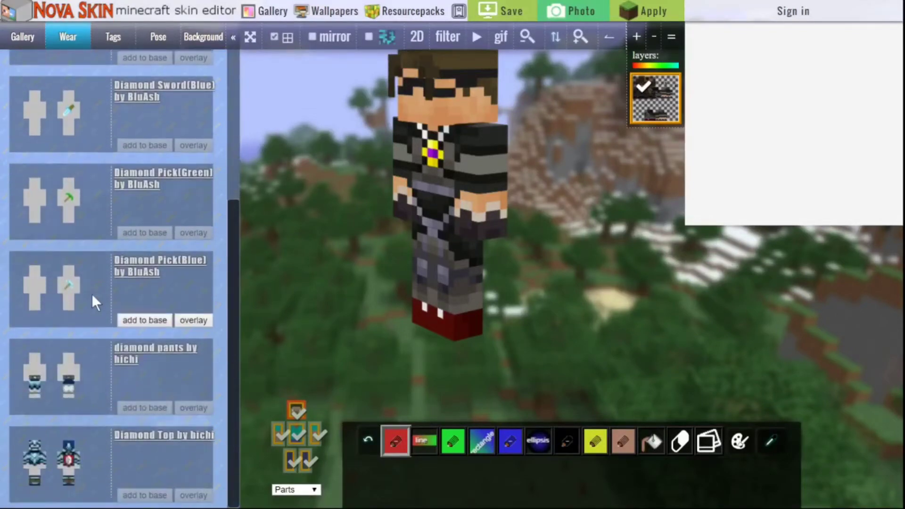
click(159, 440)
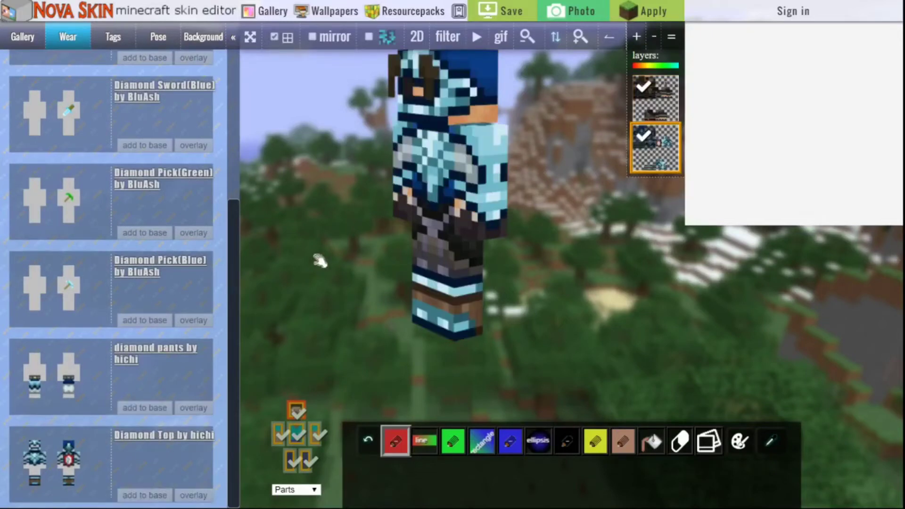
drag(317, 256, 424, 282)
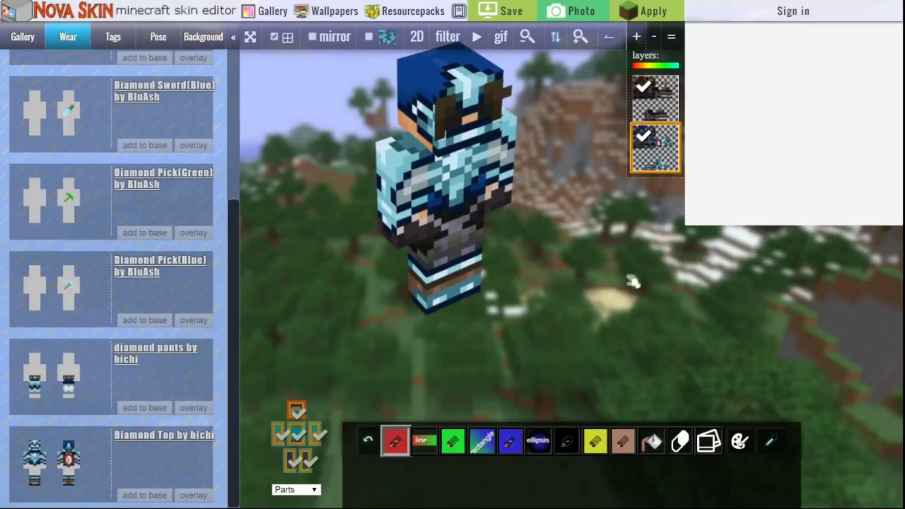
drag(635, 276, 592, 257)
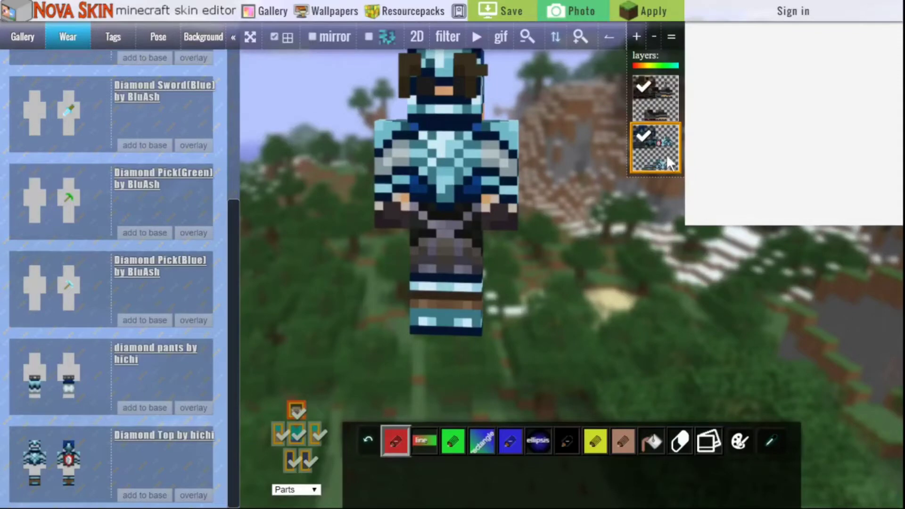
mouse_move(660, 165)
mouse_down()
mouse_move(664, 92)
mouse_move(671, 175)
mouse_up()
Try painting the boots yellow with the pencil, and undo the paint
click(623, 443)
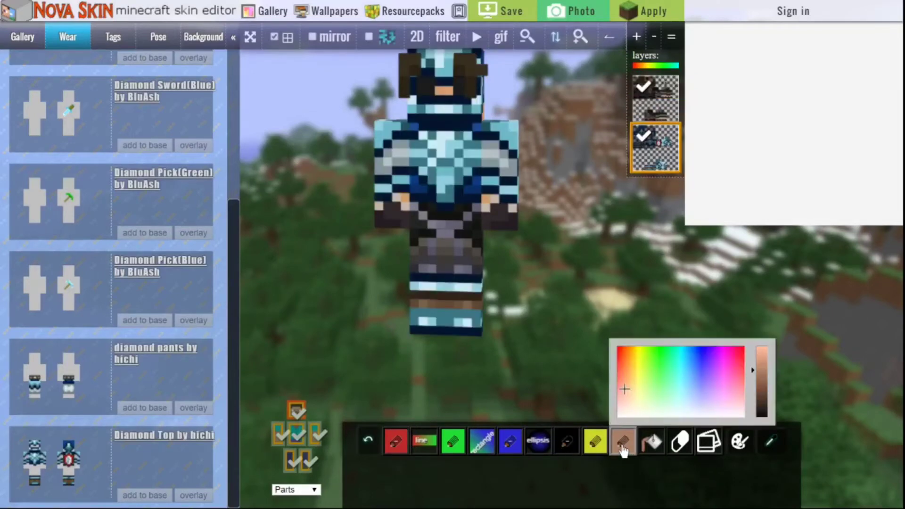
click(680, 443)
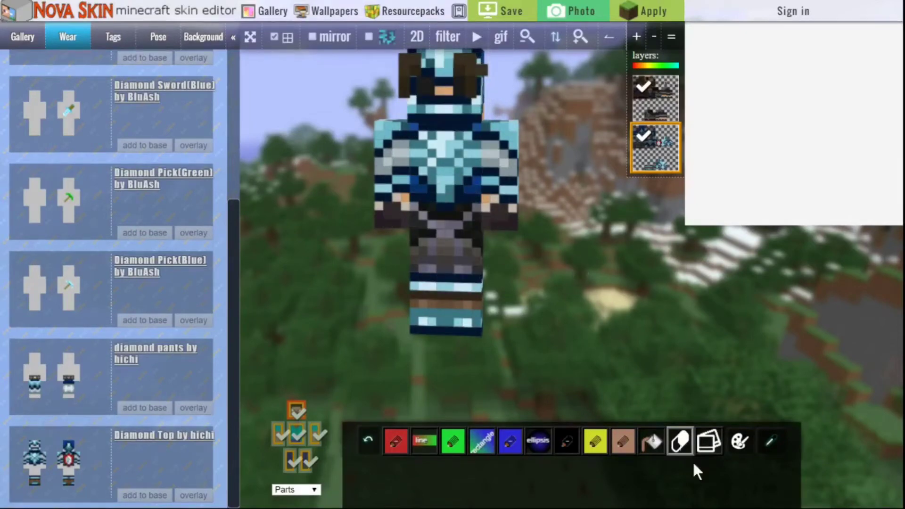
click(595, 442)
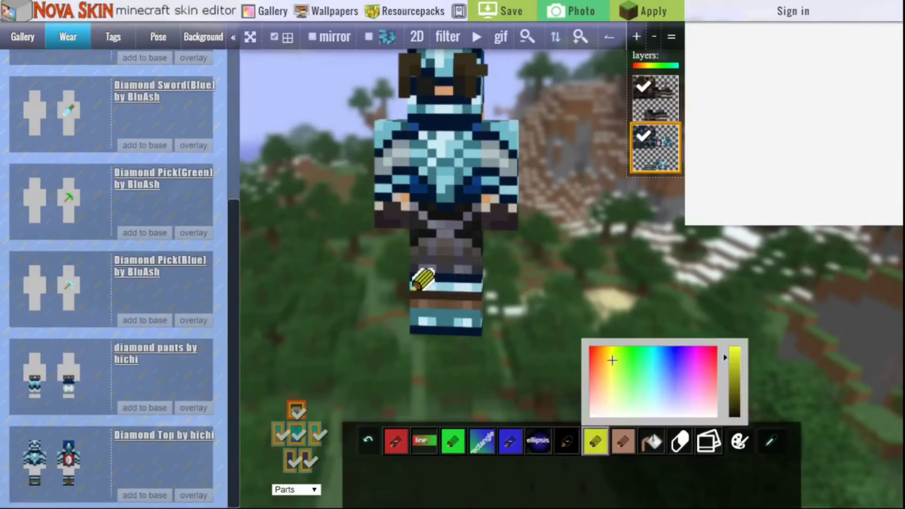
mouse_move(414, 313)
mouse_down()
mouse_move(478, 327)
mouse_move(481, 344)
mouse_move(442, 348)
mouse_move(416, 342)
mouse_move(471, 343)
mouse_move(414, 331)
mouse_move(455, 325)
mouse_up()
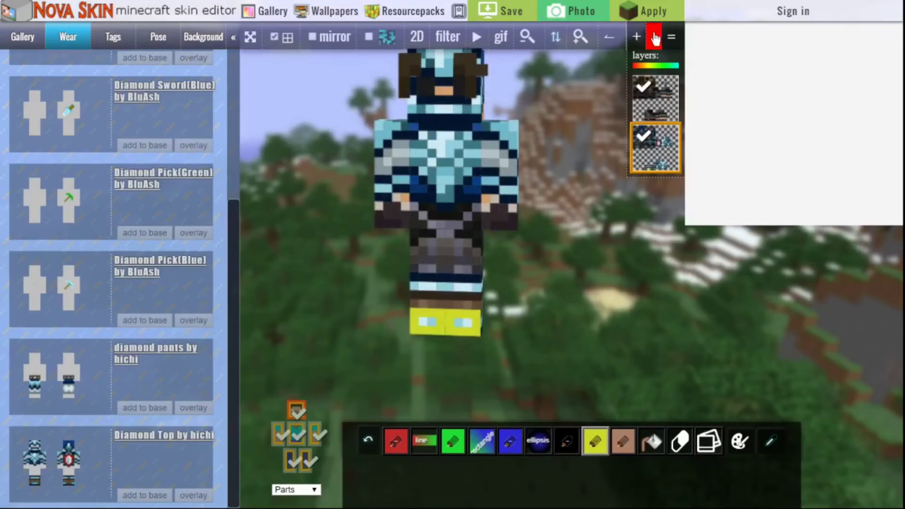
click(367, 444)
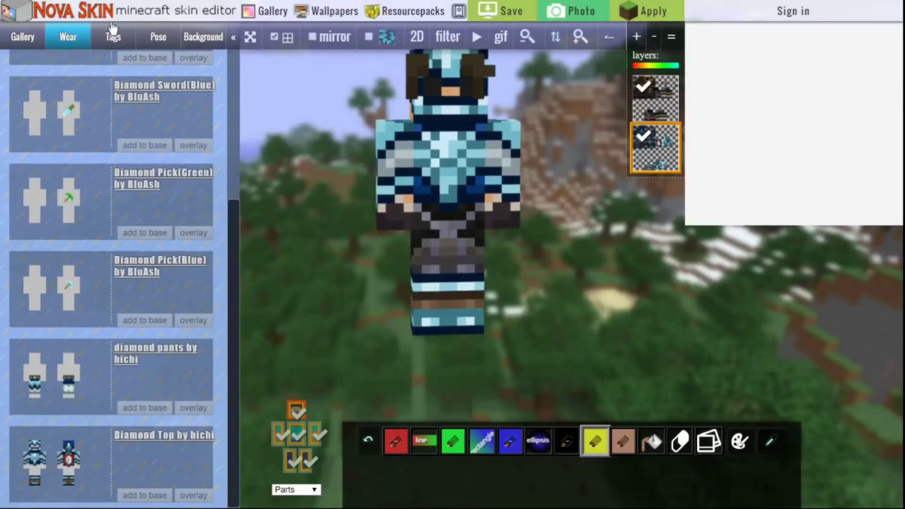
Try several preset poses on the model, including the running, standing and arms-forward ones
click(155, 42)
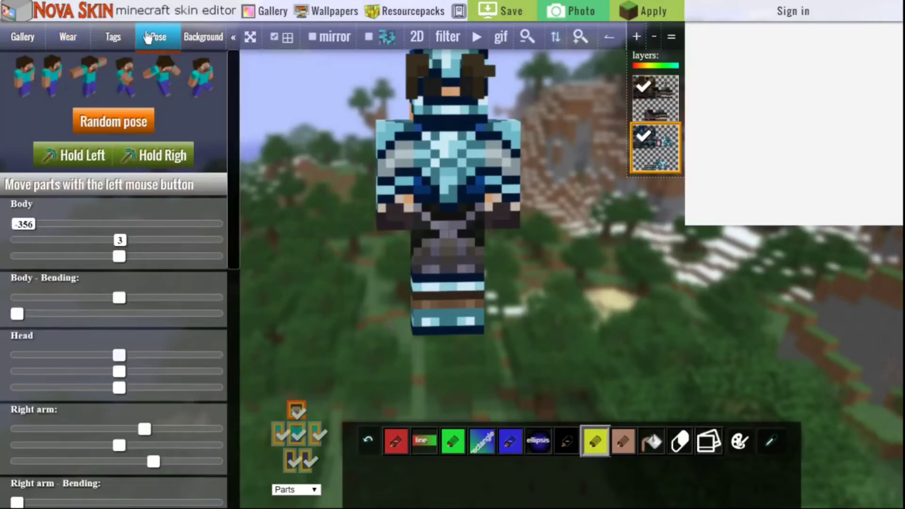
click(202, 76)
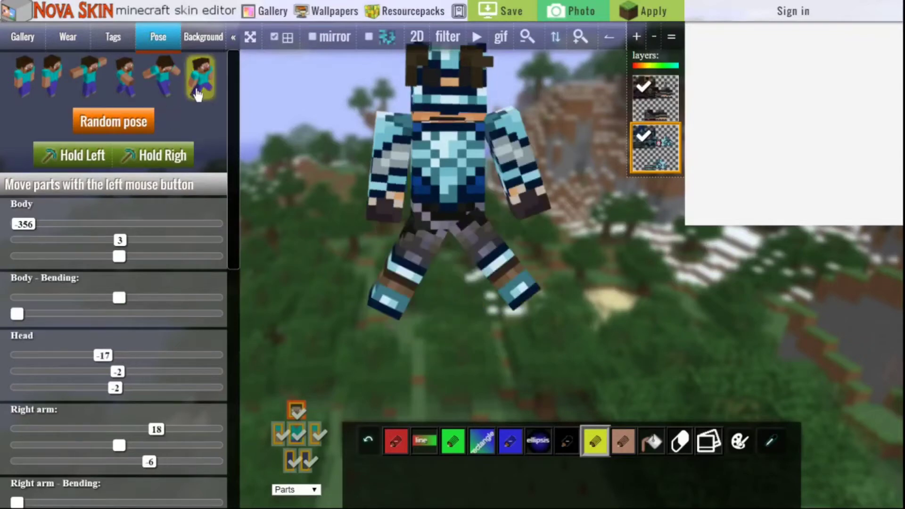
click(124, 76)
click(88, 76)
click(32, 80)
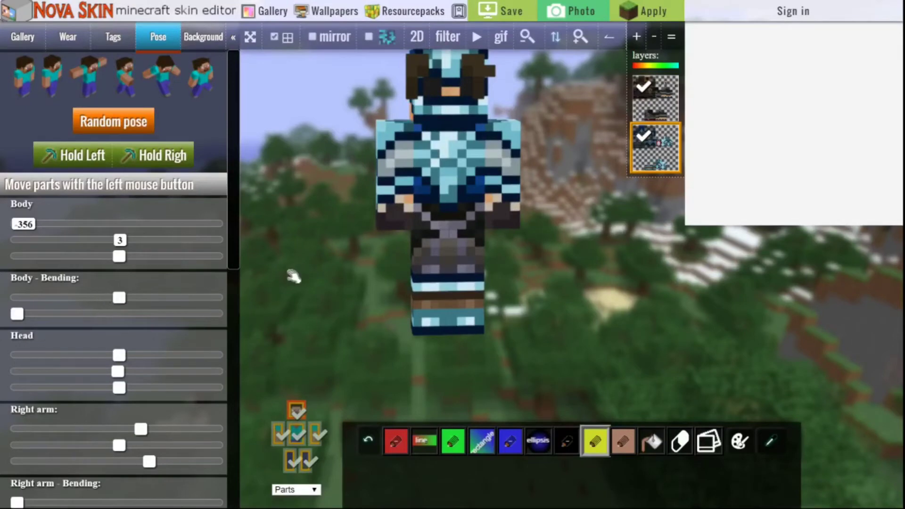
mouse_move(297, 266)
mouse_down()
mouse_move(347, 282)
mouse_move(259, 275)
mouse_move(290, 276)
mouse_move(289, 264)
mouse_up()
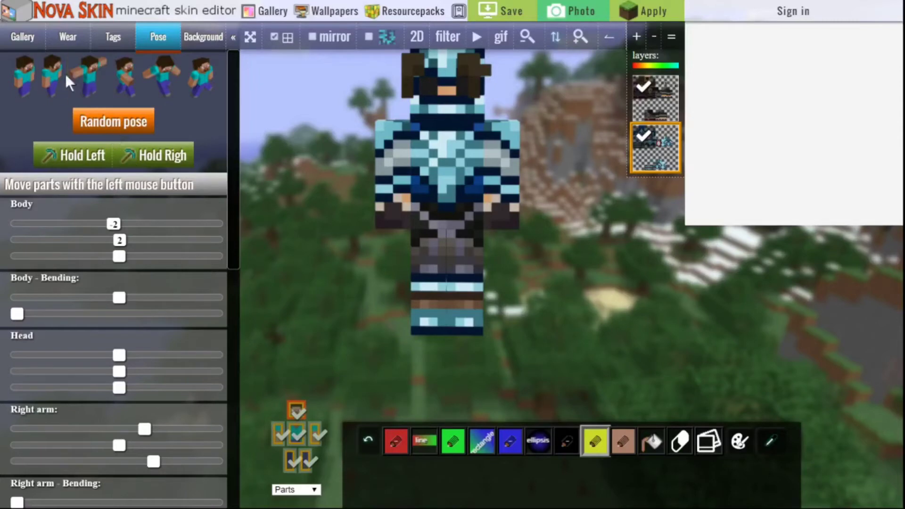
click(130, 82)
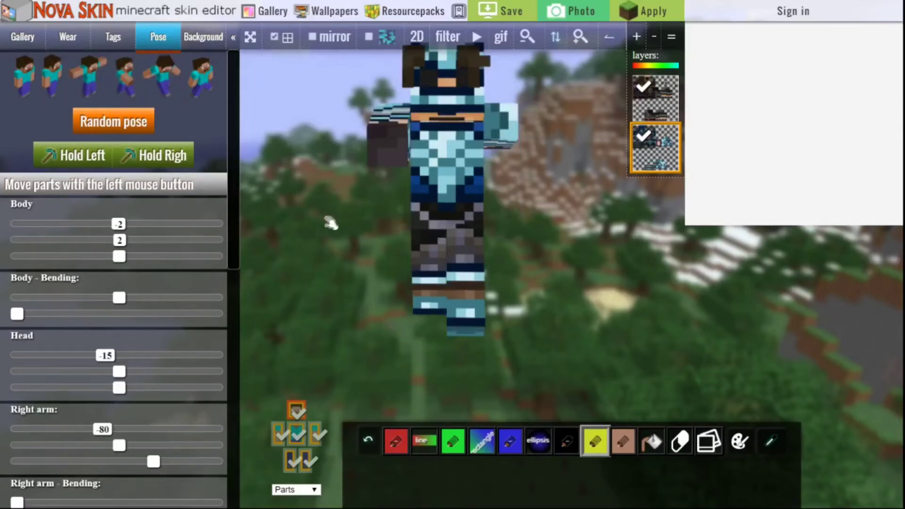
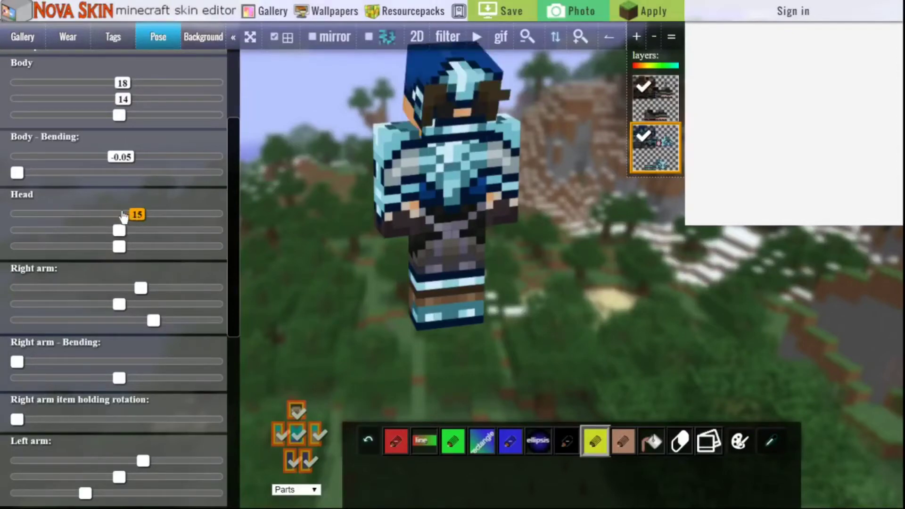
Try different head rotations, return the second head rotation to neutral and set the third to -1
click(119, 230)
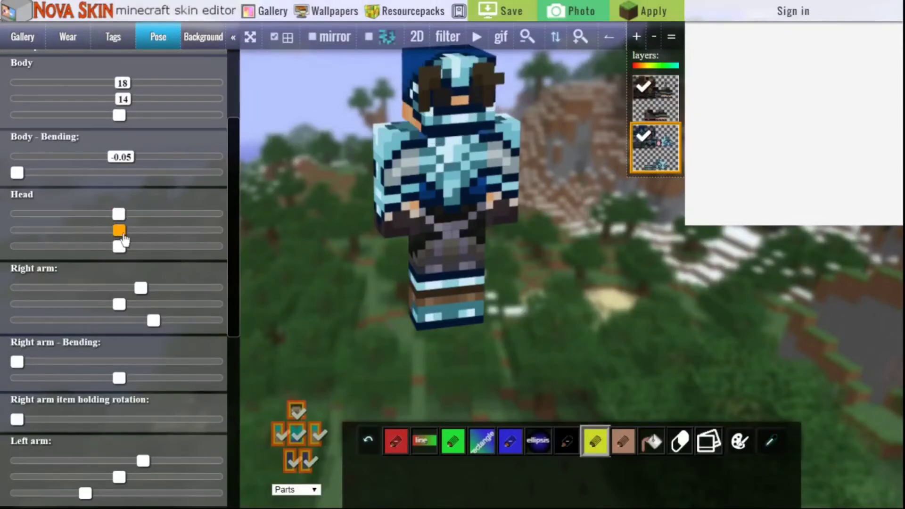
click(137, 231)
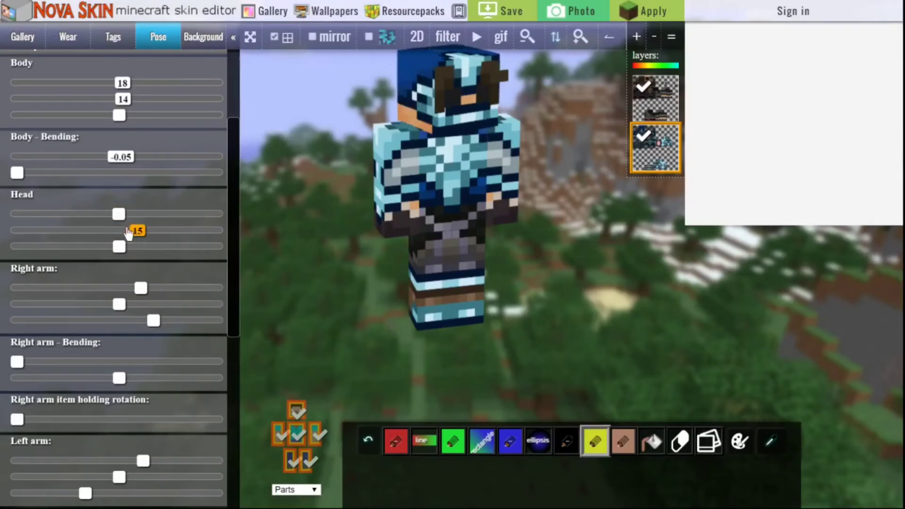
click(99, 226)
drag(100, 230, 120, 231)
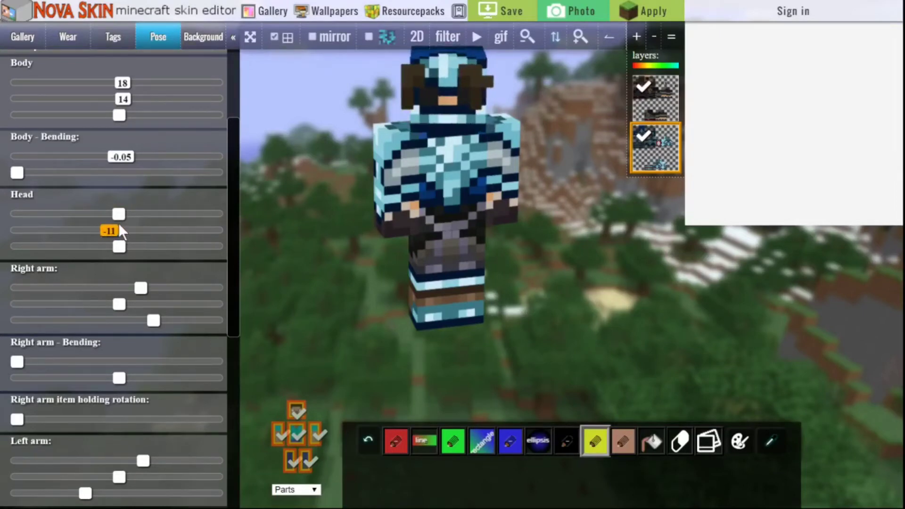
click(121, 231)
click(142, 247)
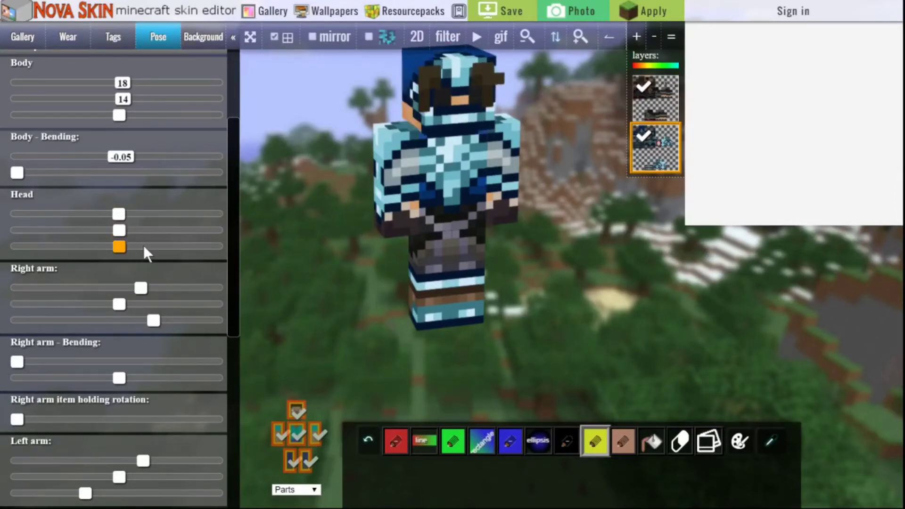
click(101, 247)
click(116, 246)
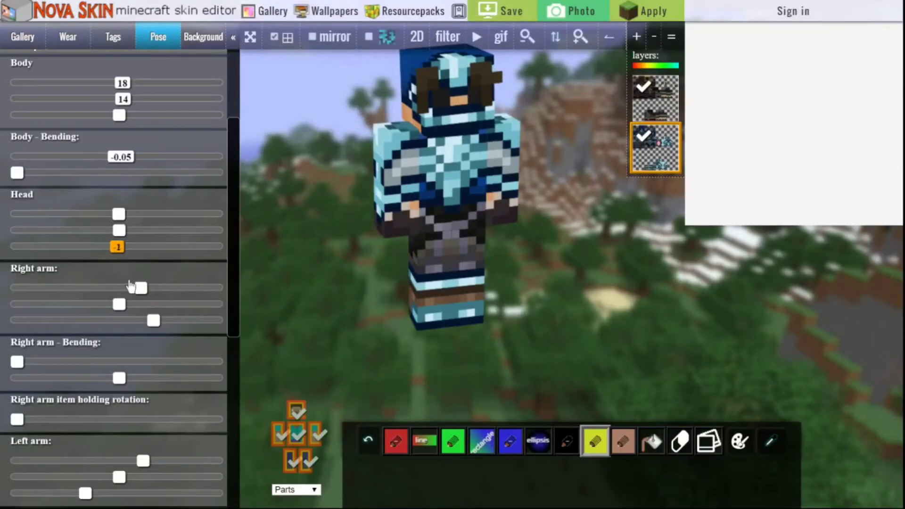
key(Left)
Set the right arm's first rotation to 45 and its first bending value to 0.15
click(141, 289)
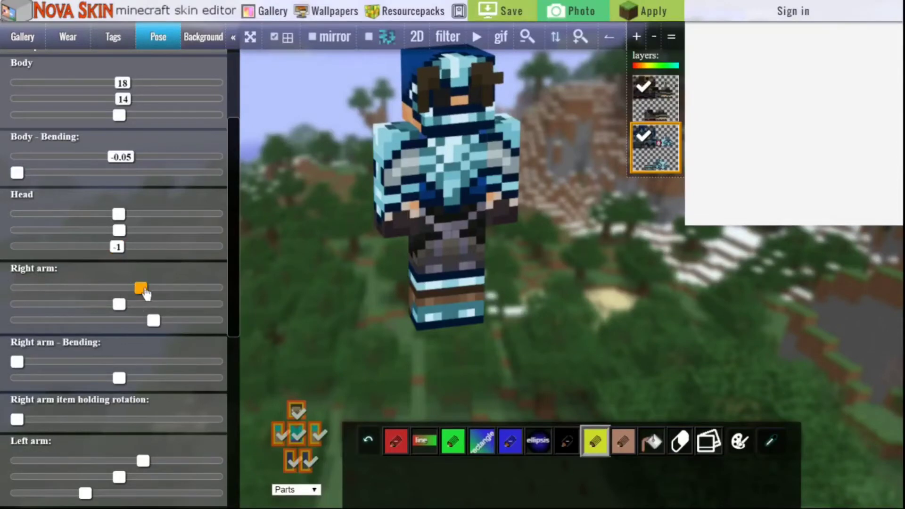
click(174, 287)
drag(174, 290, 177, 291)
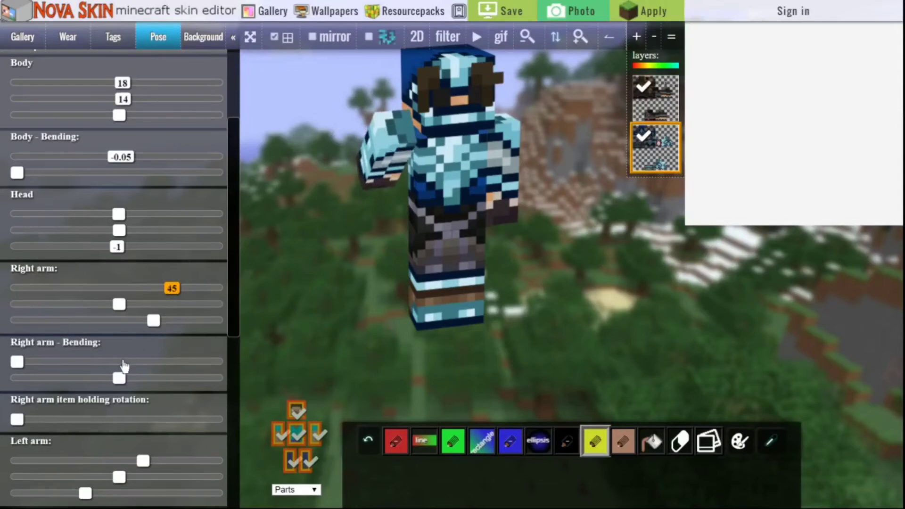
scroll(134, 347, down, 1)
scroll(134, 343, down, 1)
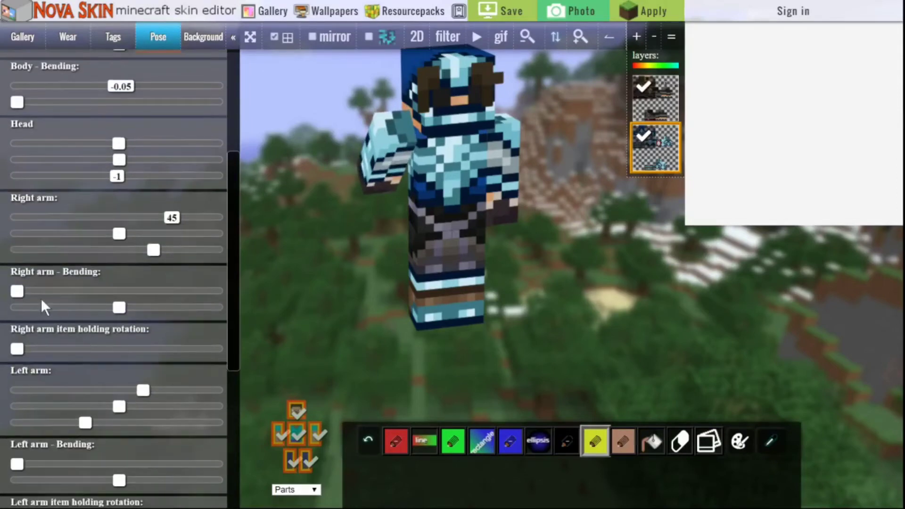
click(18, 290)
click(41, 291)
click(49, 293)
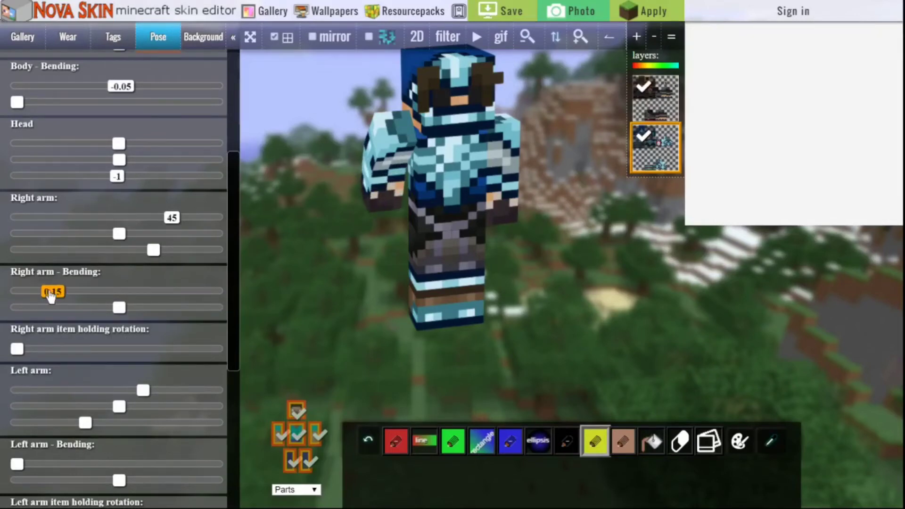
Set the left arm's first rotation to -48 and its first bending value to 0.05
scroll(74, 325, down, 2)
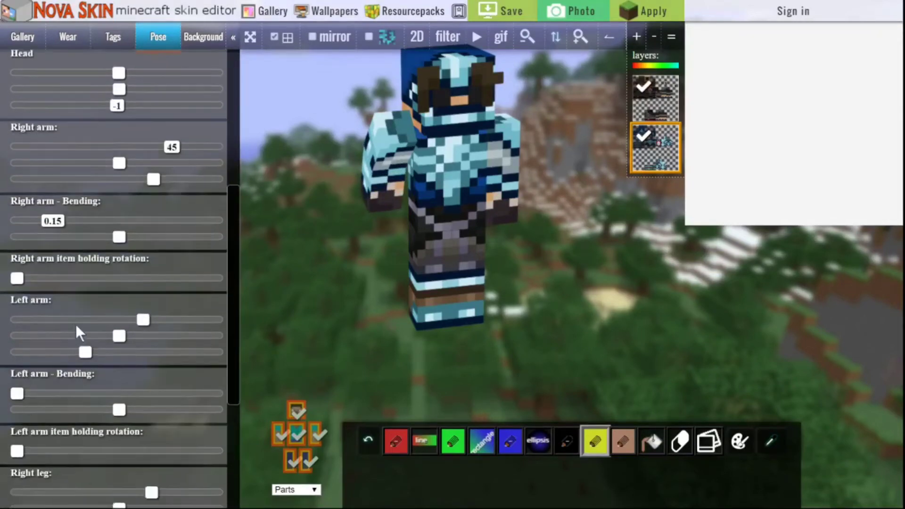
click(142, 322)
drag(131, 318, 115, 321)
scroll(137, 353, down, 1)
scroll(137, 353, down, 1)
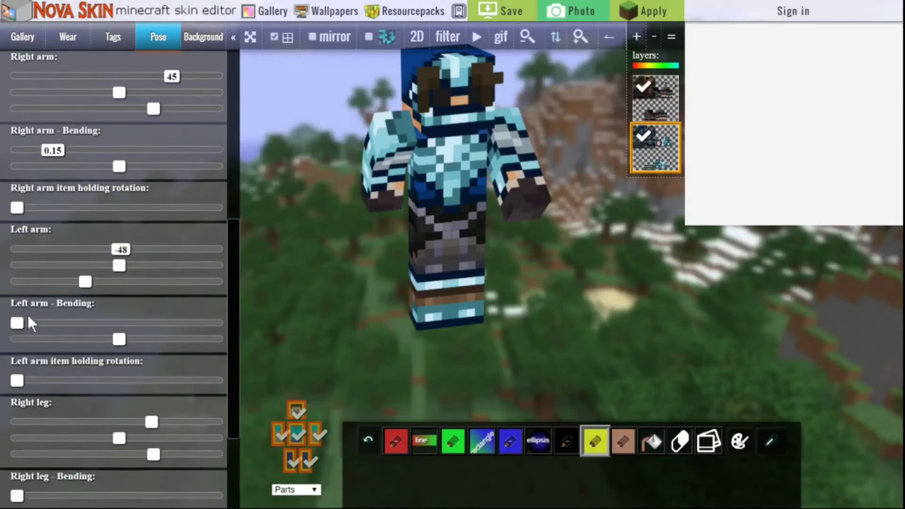
click(18, 324)
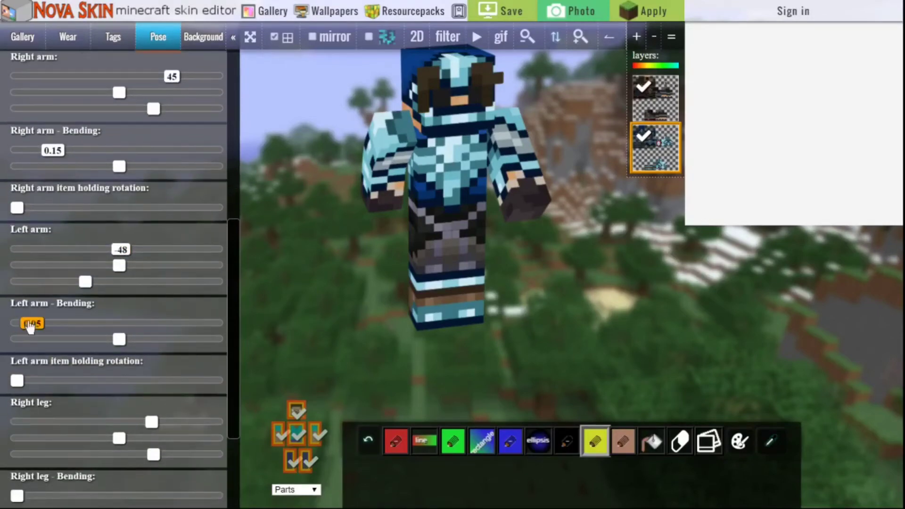
drag(30, 326, 30, 326)
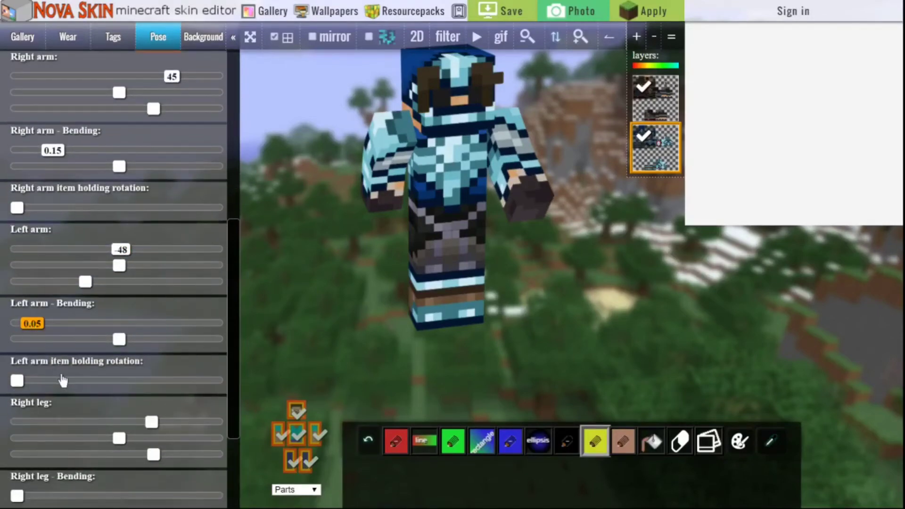
Put the legs in a running stride by setting the right leg's first rotation to -64 and the left leg's to 30
scroll(63, 380, down, 3)
drag(157, 278, 105, 285)
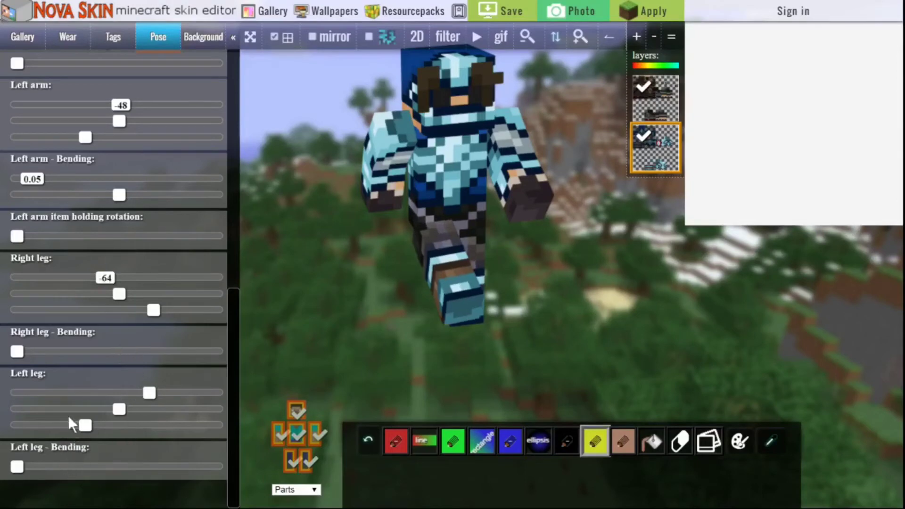
drag(151, 394, 121, 390)
click(121, 391)
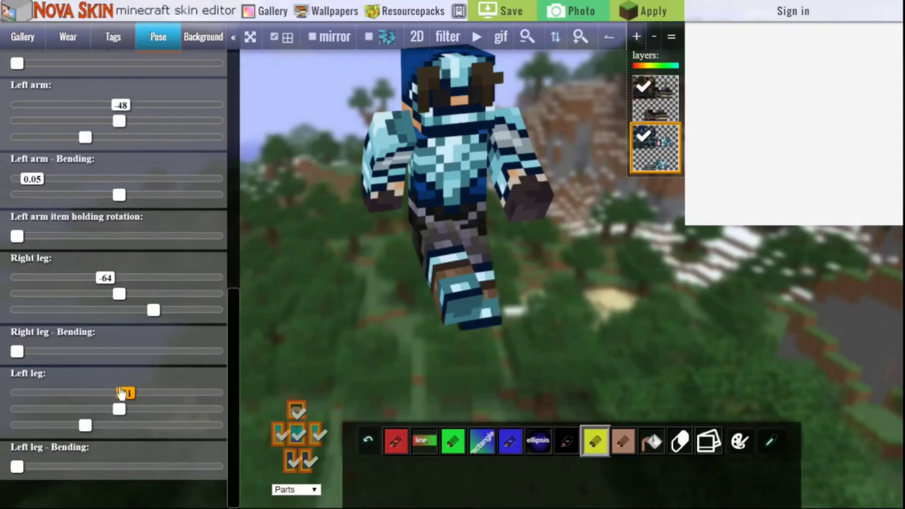
click(165, 392)
drag(167, 394, 175, 395)
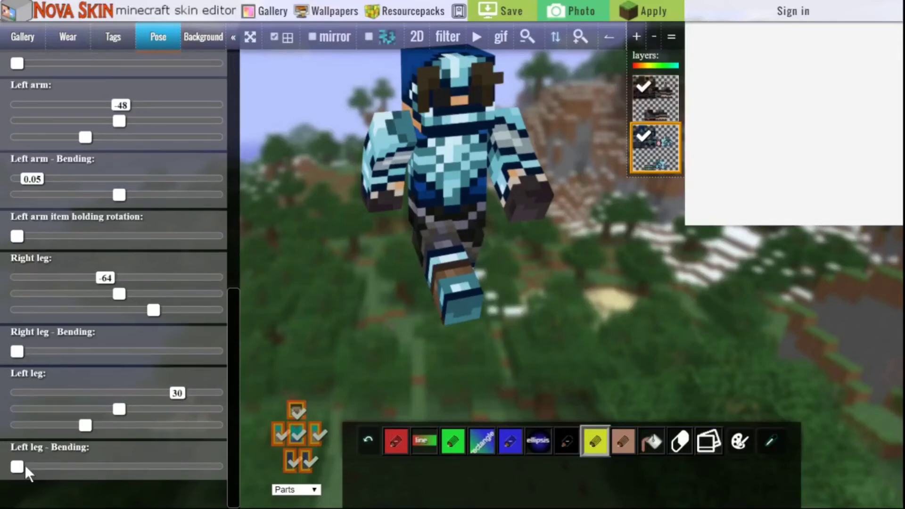
Set the bending of both the left leg and the right leg to 0.25
drag(19, 467, 73, 469)
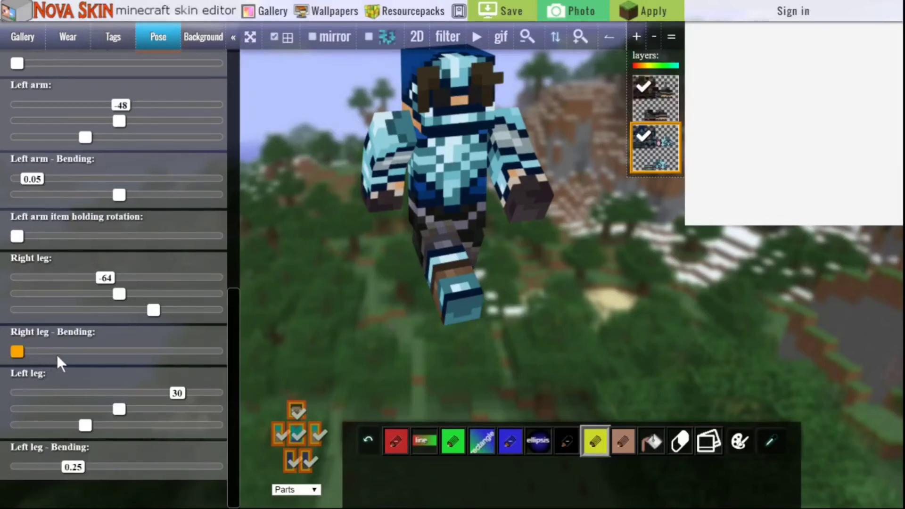
drag(57, 354, 61, 355)
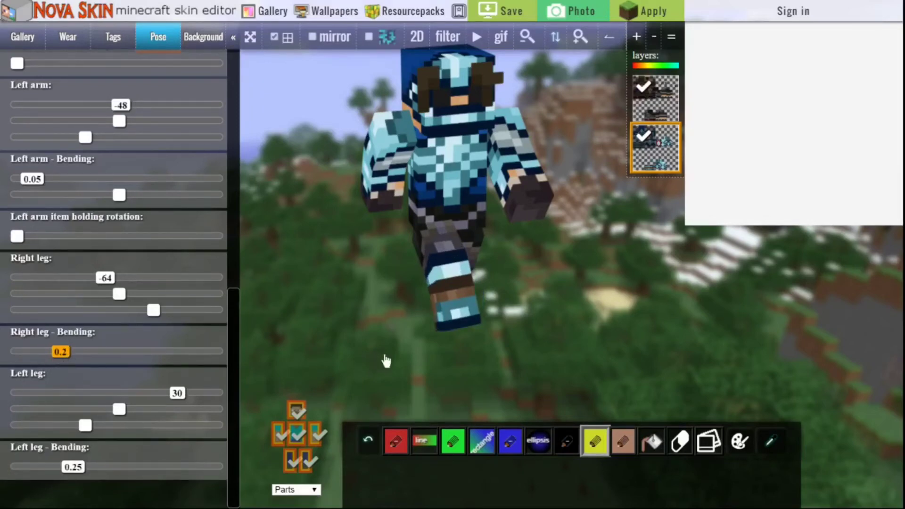
drag(541, 241, 453, 243)
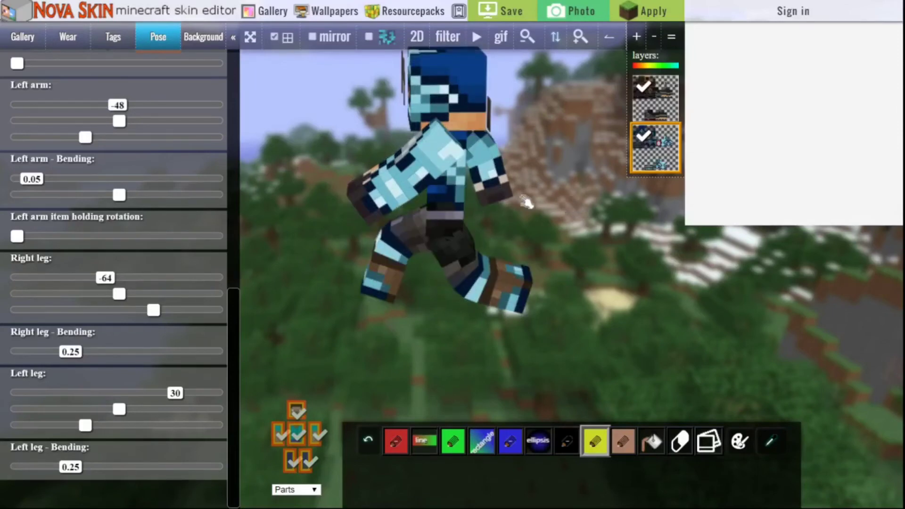
drag(530, 200, 566, 200)
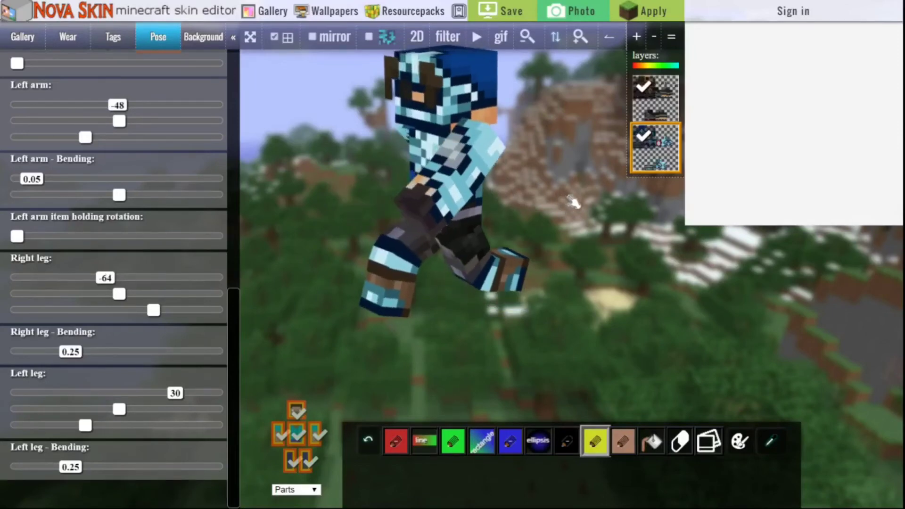
Put a wooden plank block in the model's left hand
scroll(145, 234, up, 7)
scroll(146, 234, up, 3)
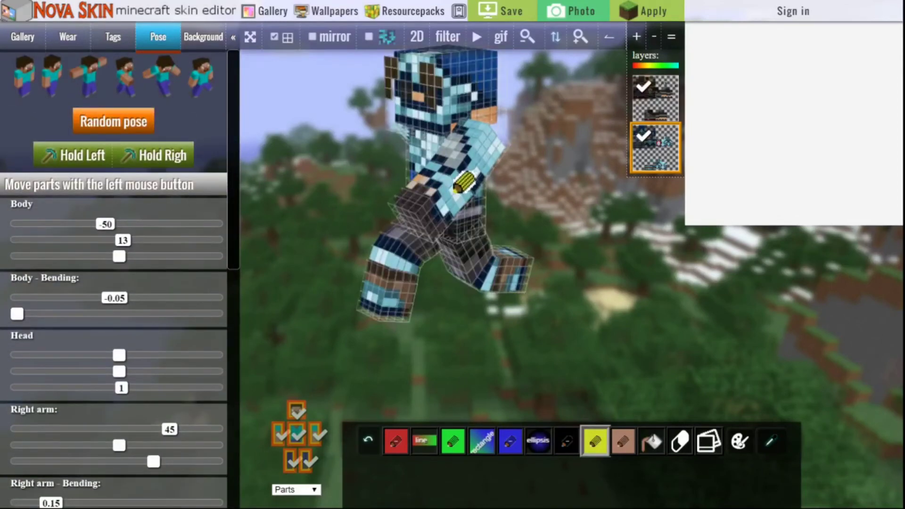
click(102, 159)
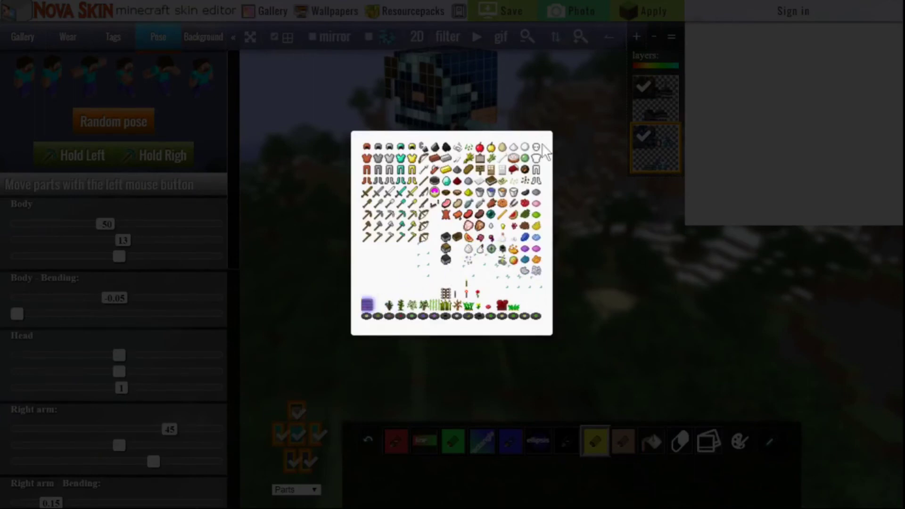
click(366, 304)
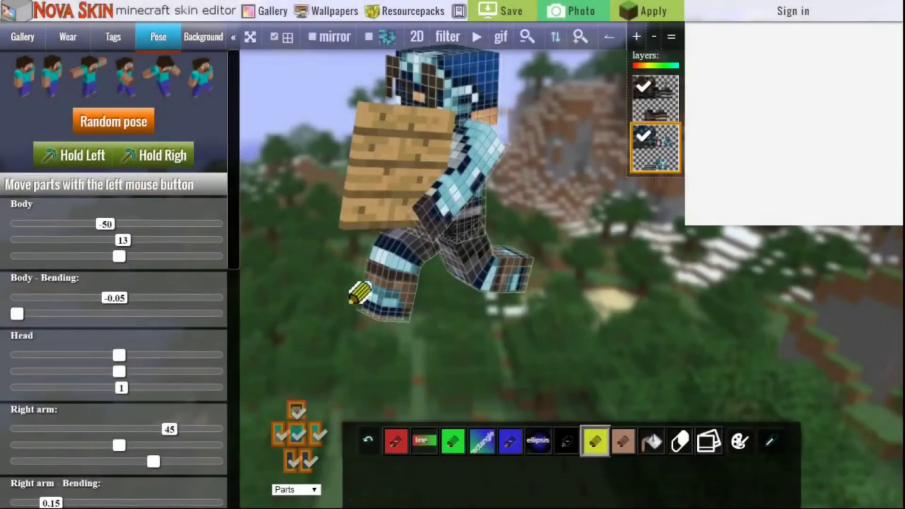
Try a diamond sword in place of the model's held plank block, and settle on a diamond pickaxe in the left hand
click(98, 158)
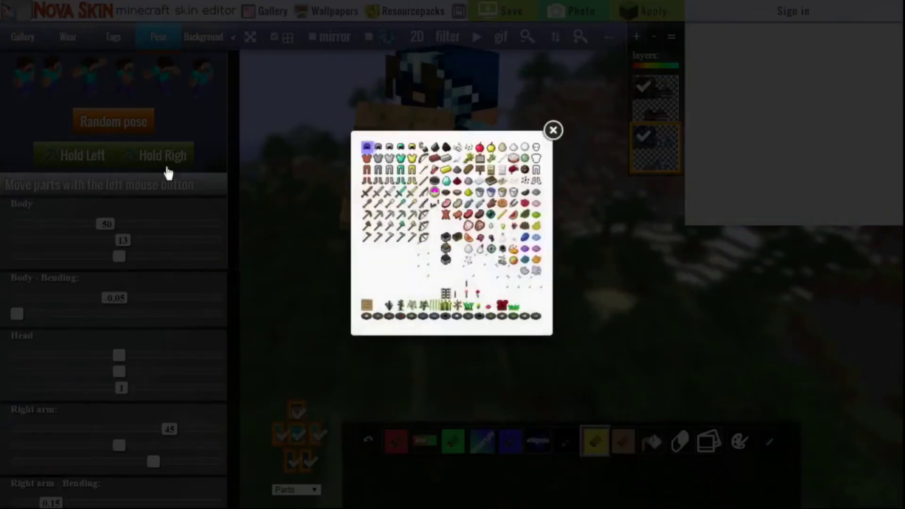
click(404, 190)
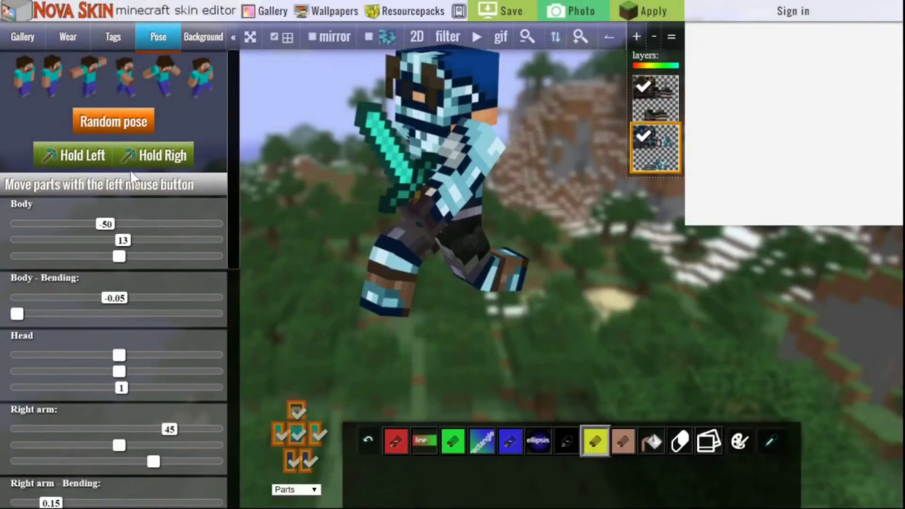
click(90, 159)
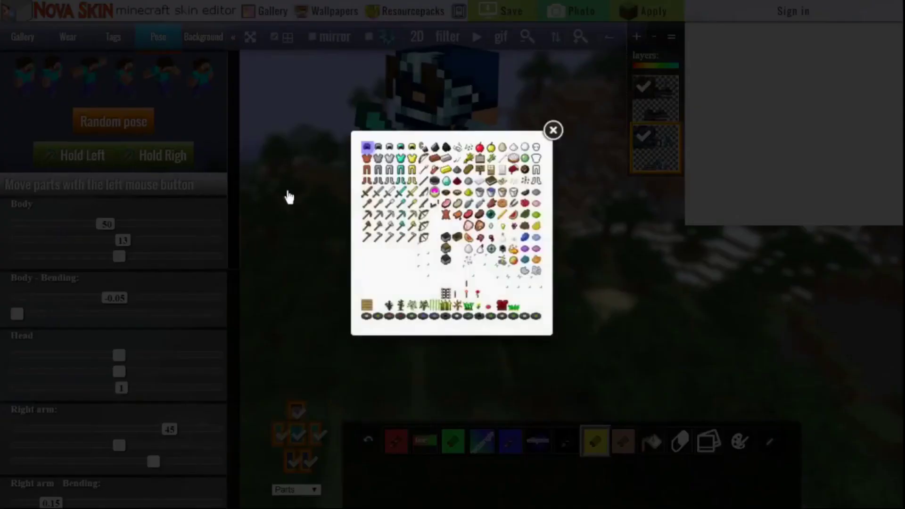
click(402, 215)
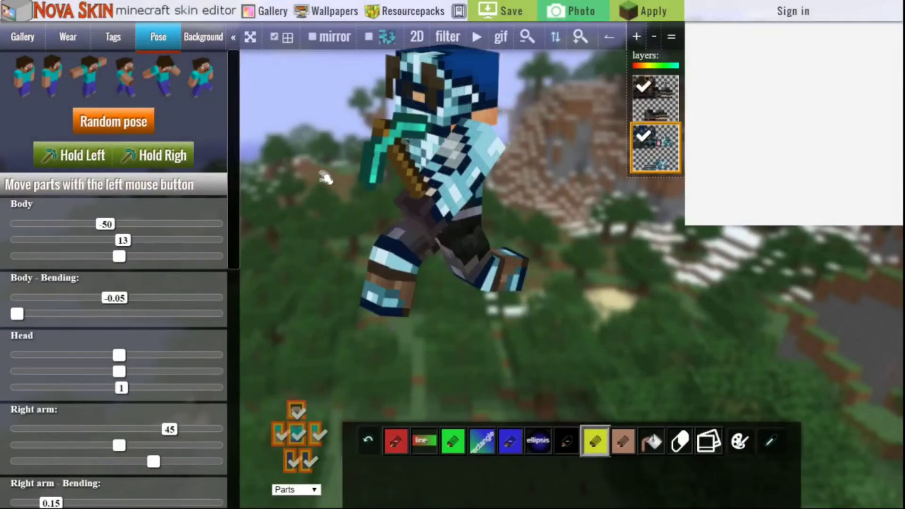
Turn the model to show its front and preview a photo of the running pose
drag(325, 176, 419, 190)
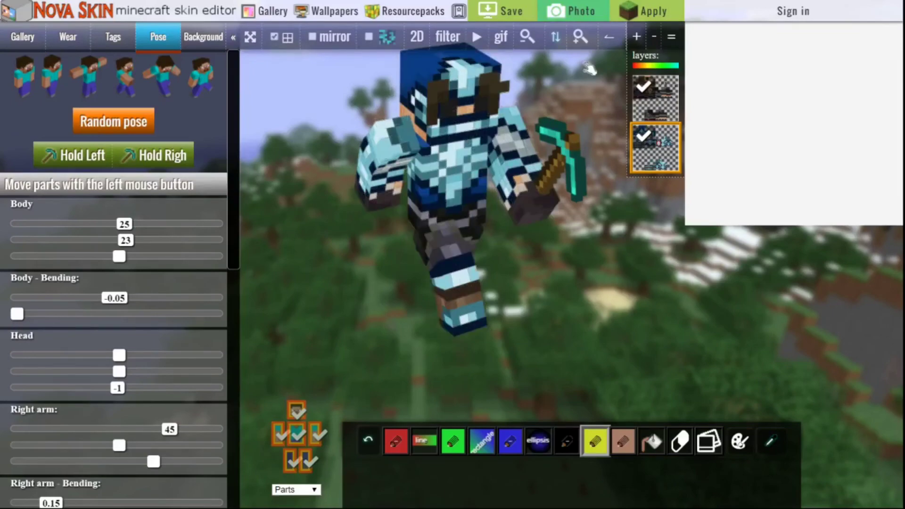
click(581, 9)
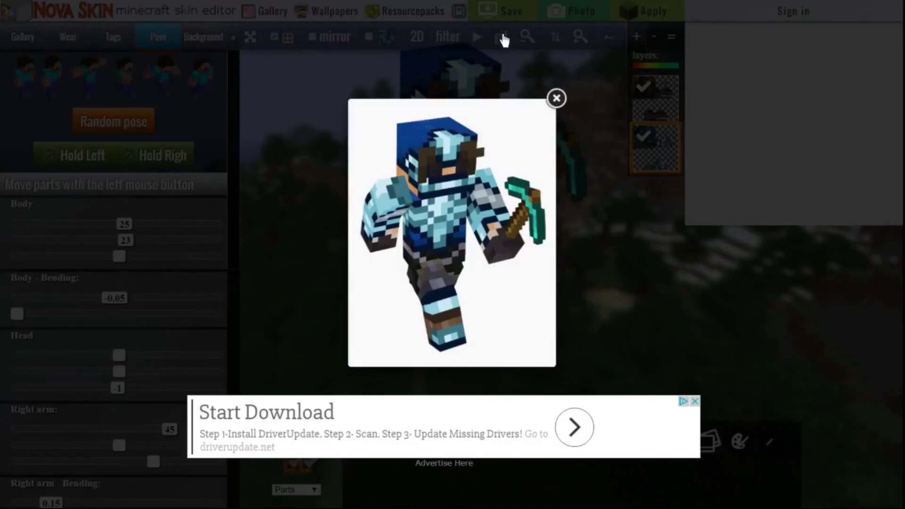
click(557, 98)
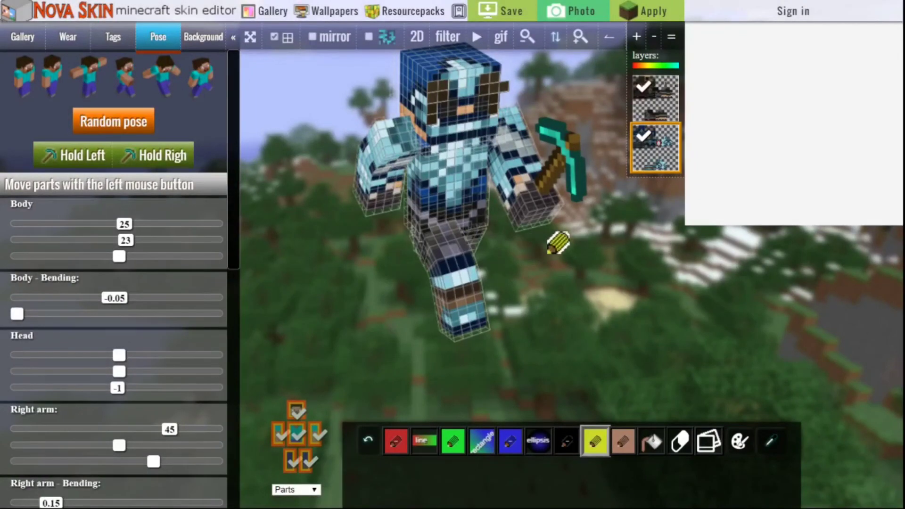
Try several background scenes behind the model, including the jungle waterfall and golden city, and settle on the red sunset over green hills
click(206, 40)
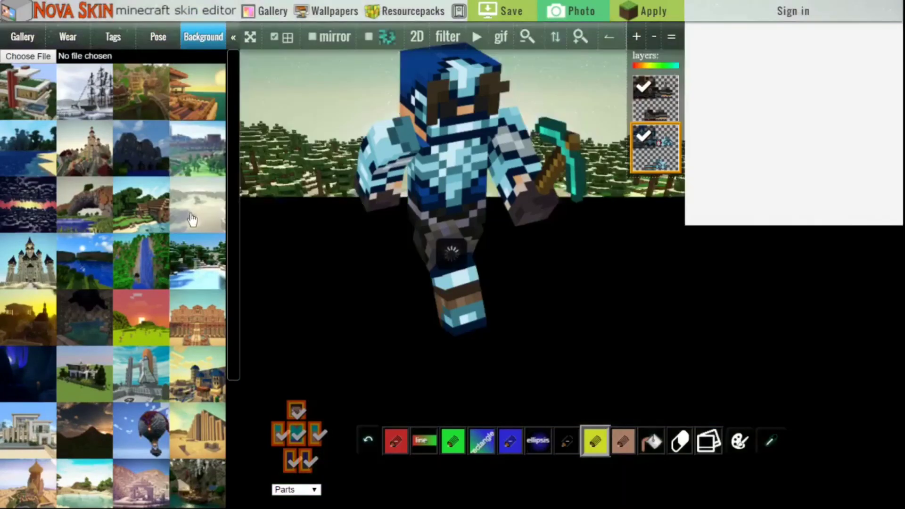
click(197, 254)
click(138, 280)
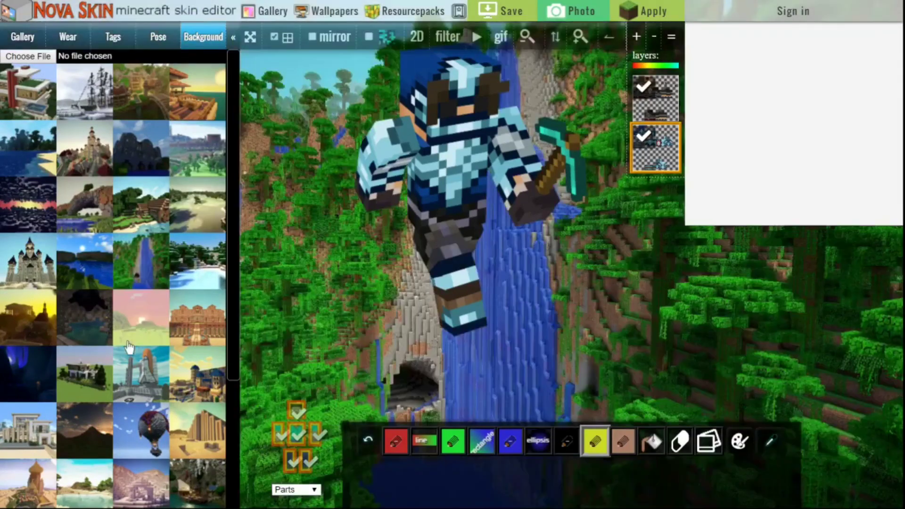
click(131, 339)
click(28, 337)
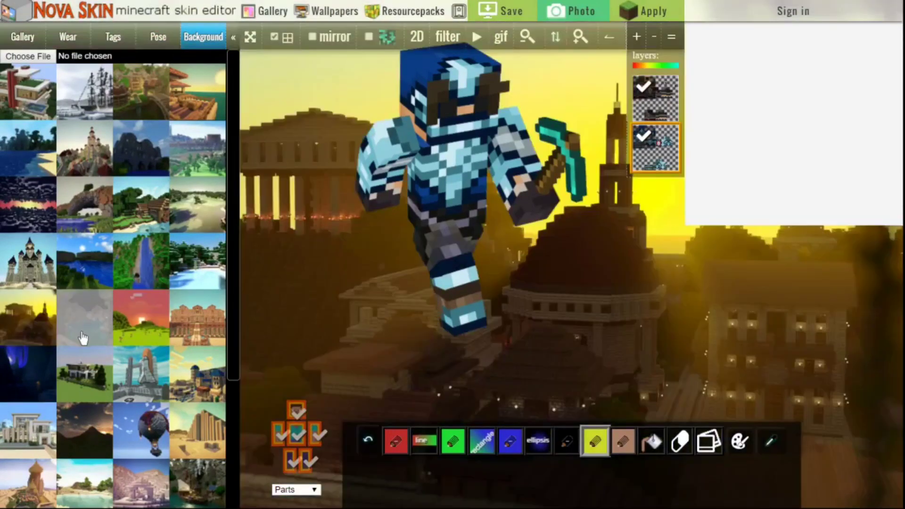
click(142, 338)
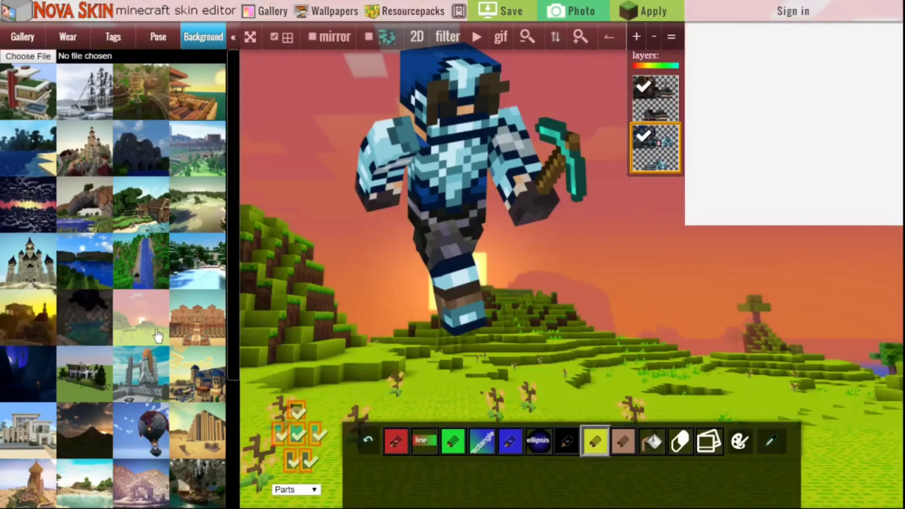
drag(571, 254, 481, 245)
scroll(151, 317, down, 3)
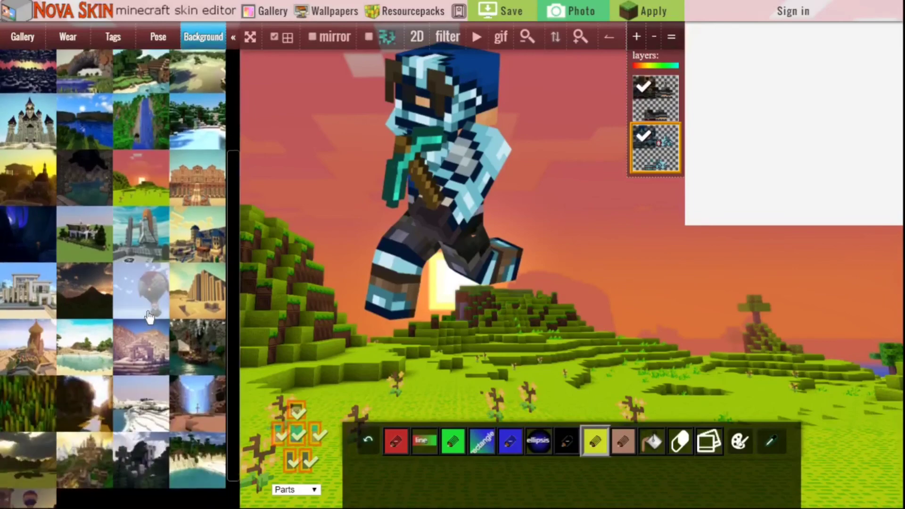
scroll(151, 317, up, 3)
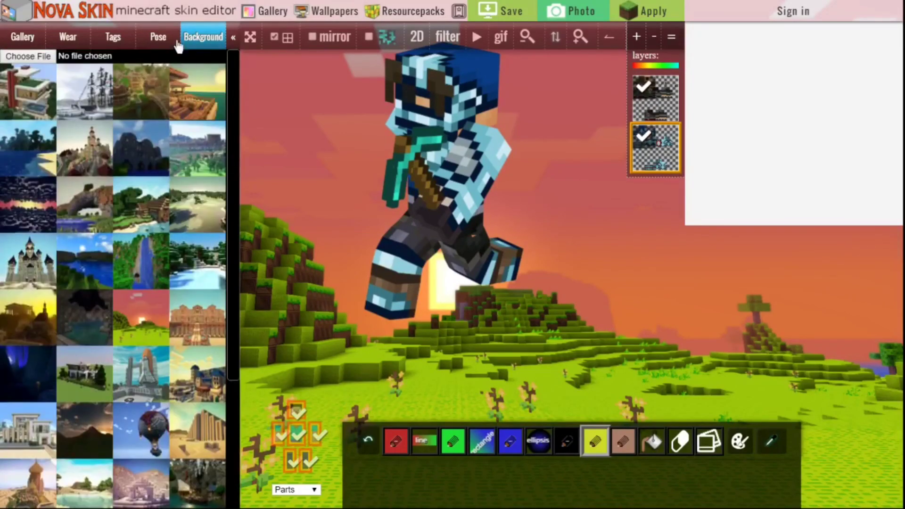
Open the list of skin tag categories
click(158, 37)
click(119, 39)
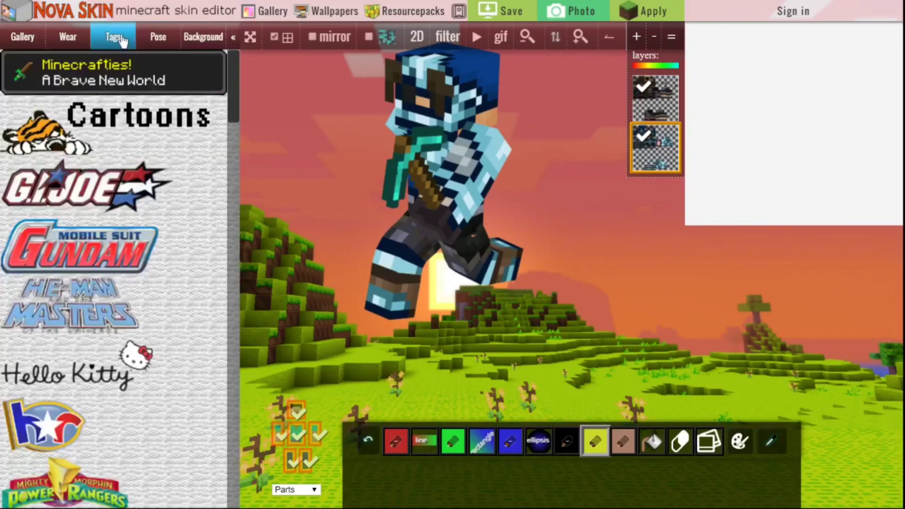